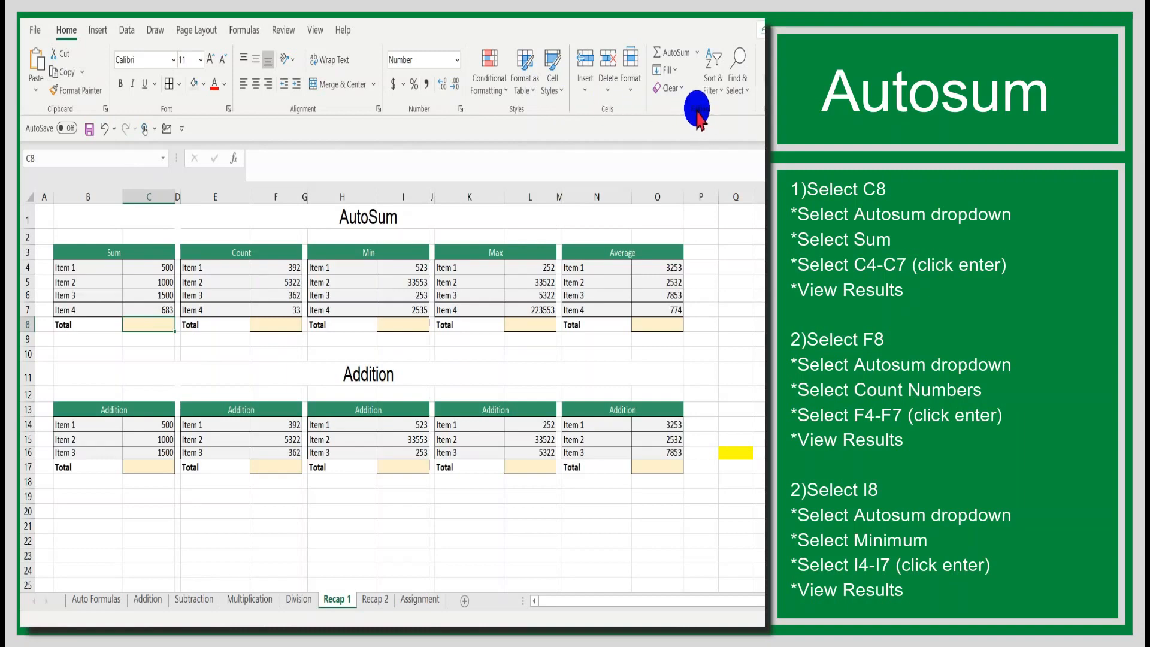
- Total the Sum table's values in cell C8 using AutoSum's Sum function over C4:C7
click(698, 53)
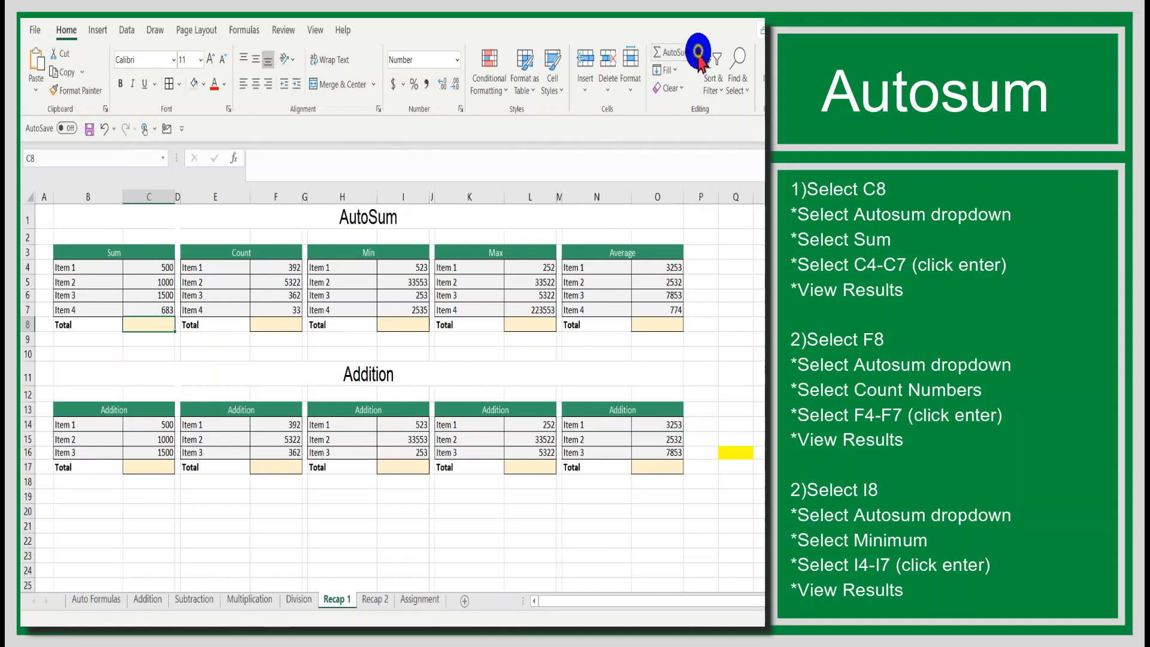
click(698, 53)
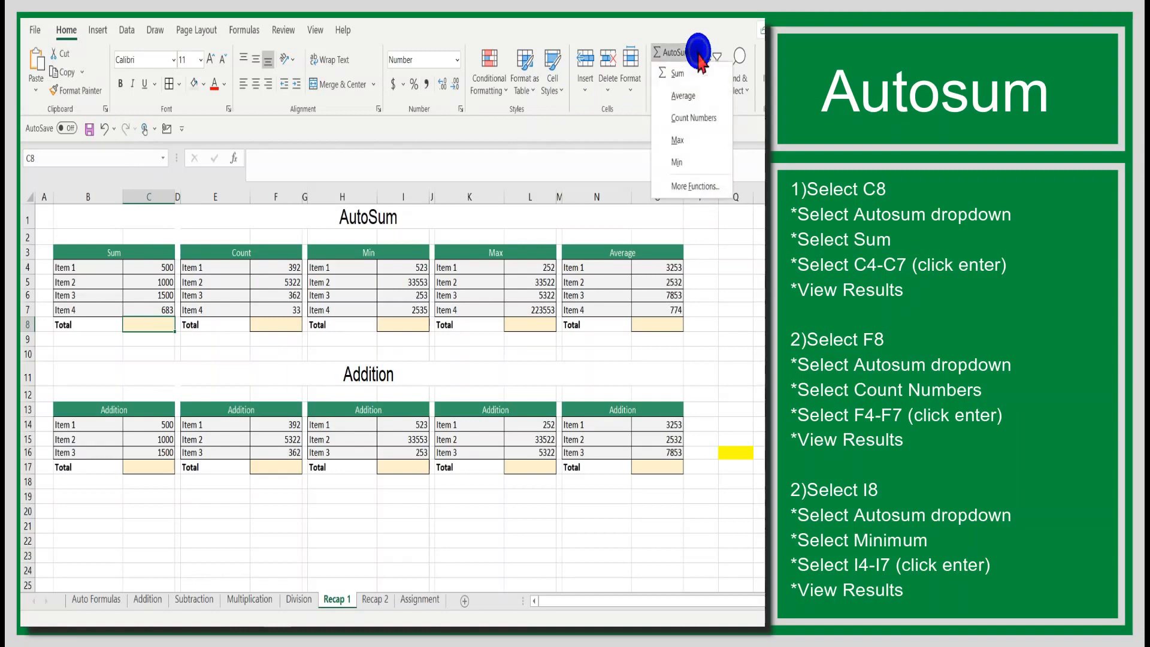
click(684, 74)
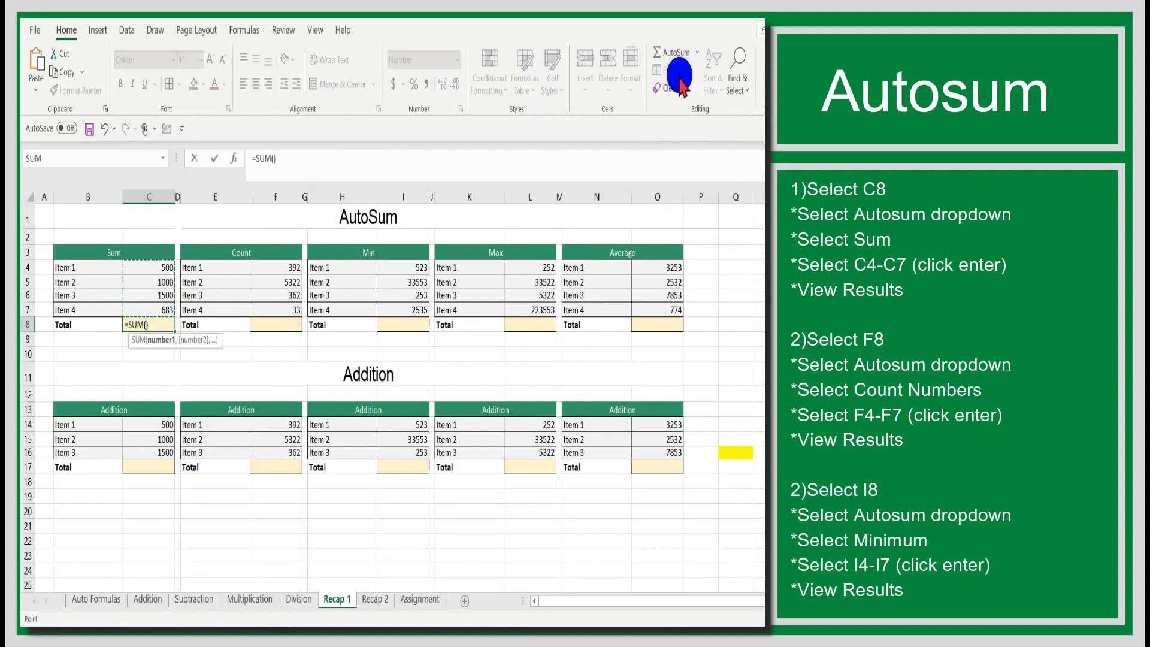
click(158, 269)
drag(157, 268, 157, 308)
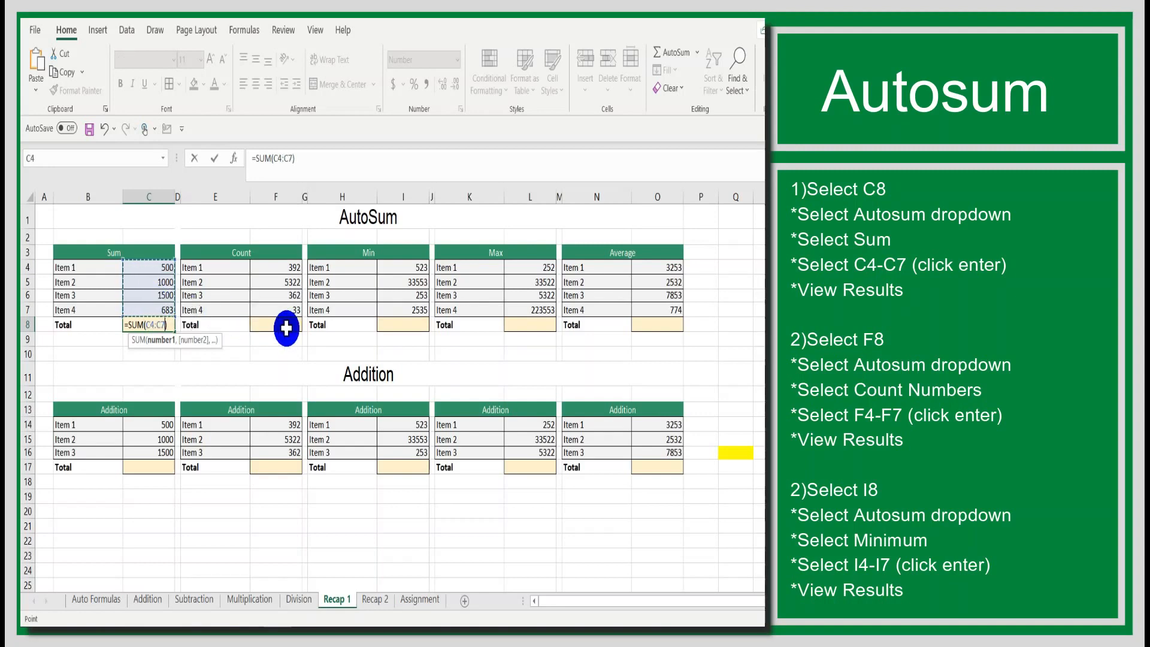
key(Return)
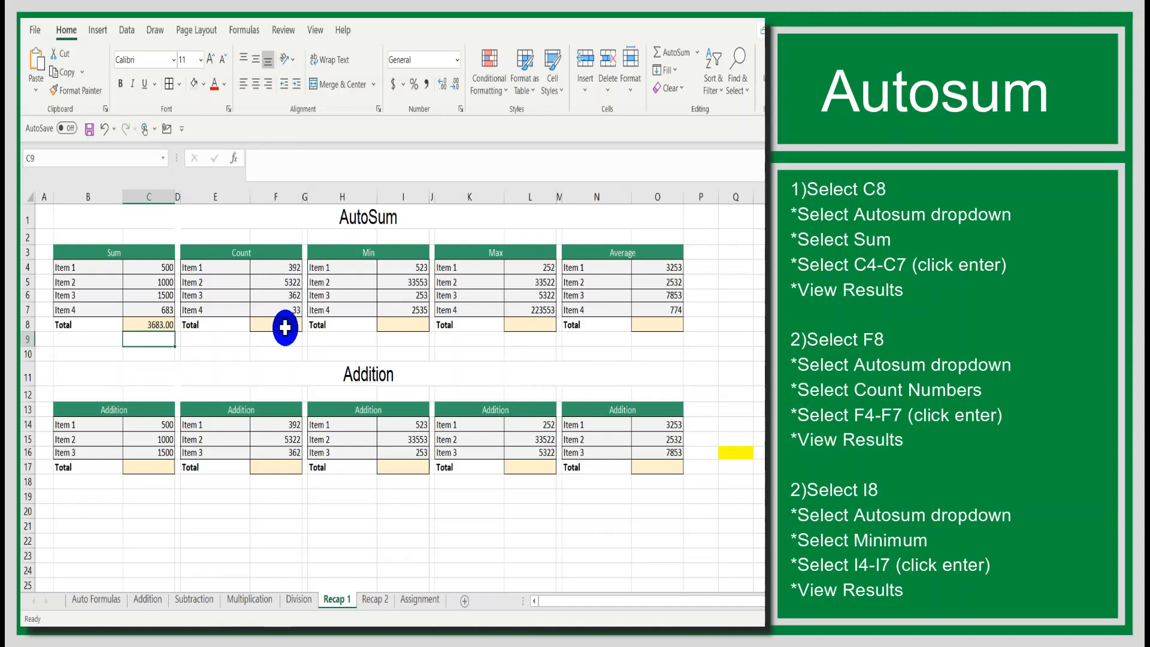
- Count the numeric entries of the Count table in cell F8 using AutoSum's Count Numbers over F4:F7
click(285, 325)
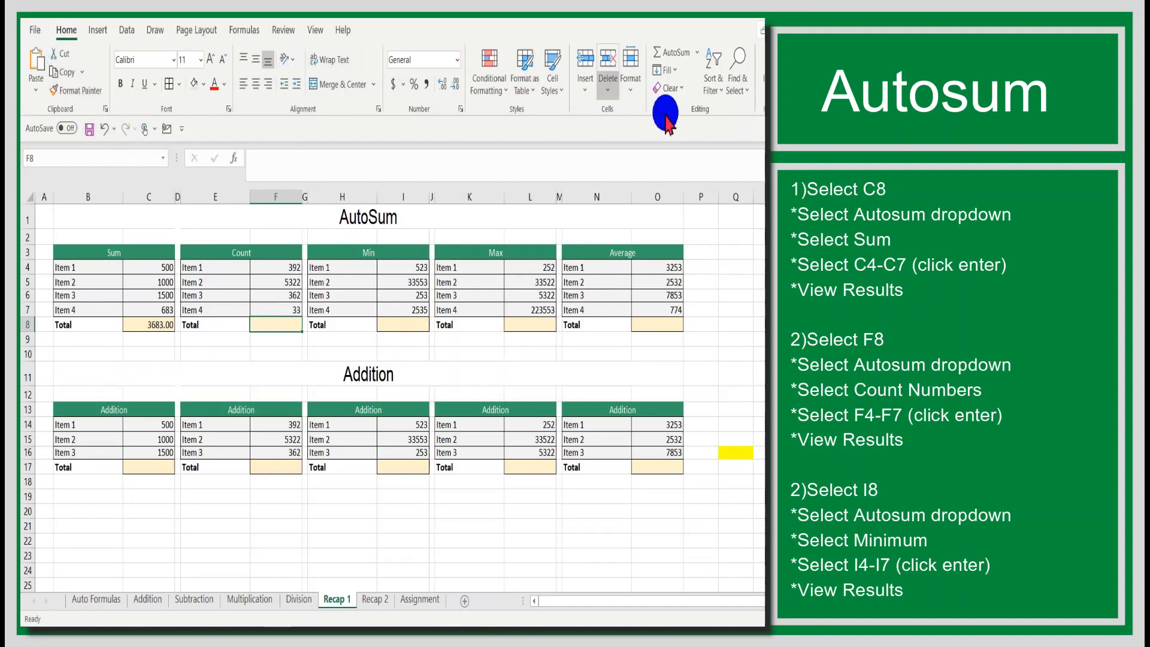
click(697, 52)
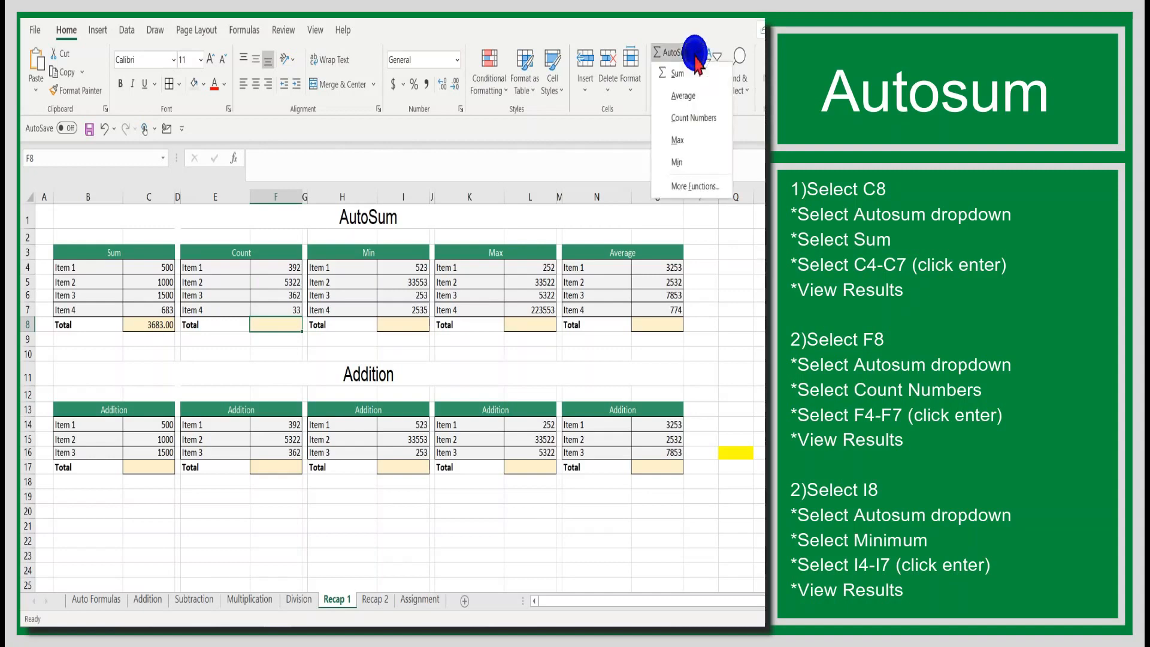
click(692, 118)
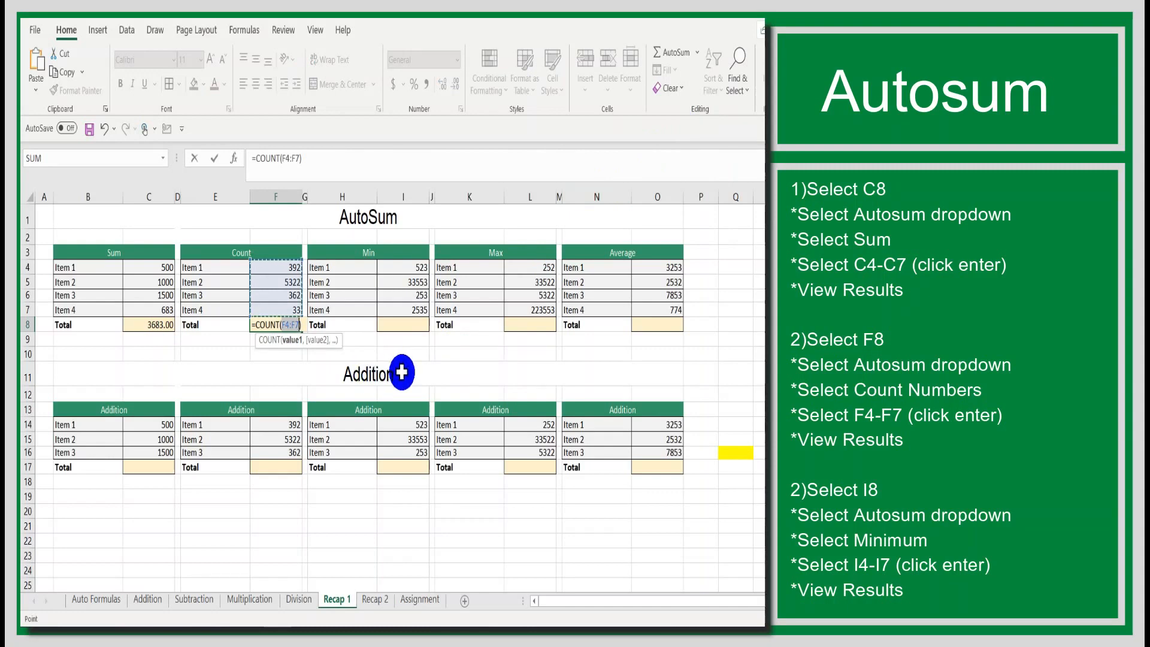
key(Return)
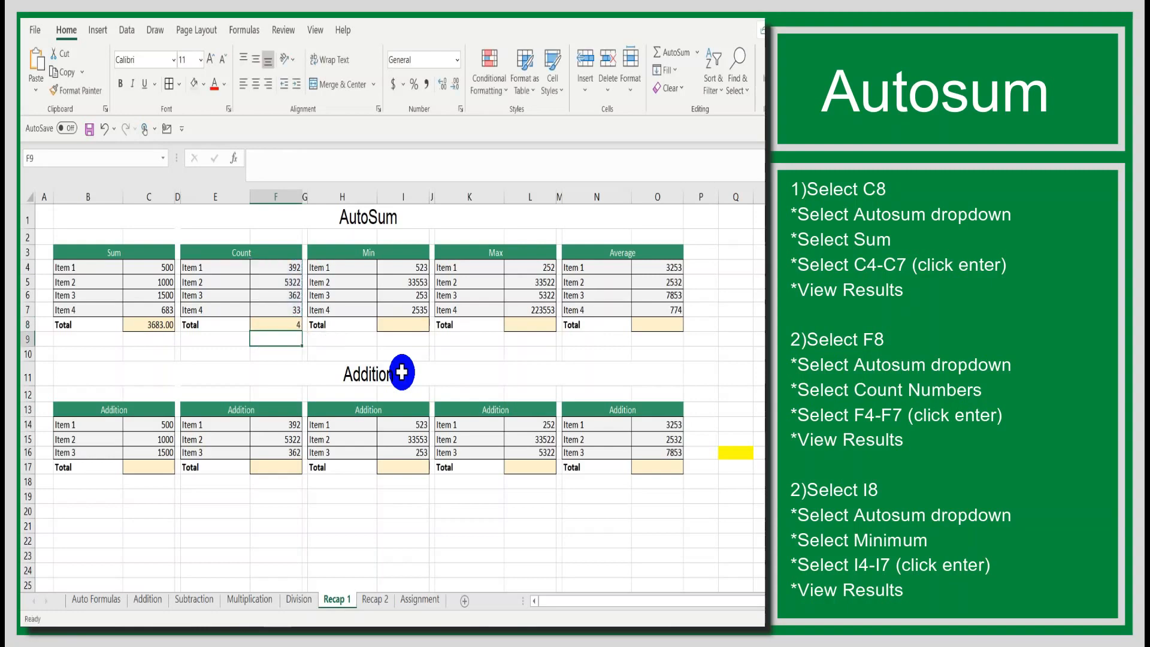
- Find the smallest value of the Min table in cell I8 using AutoSum's Min function over I4:I7
click(399, 324)
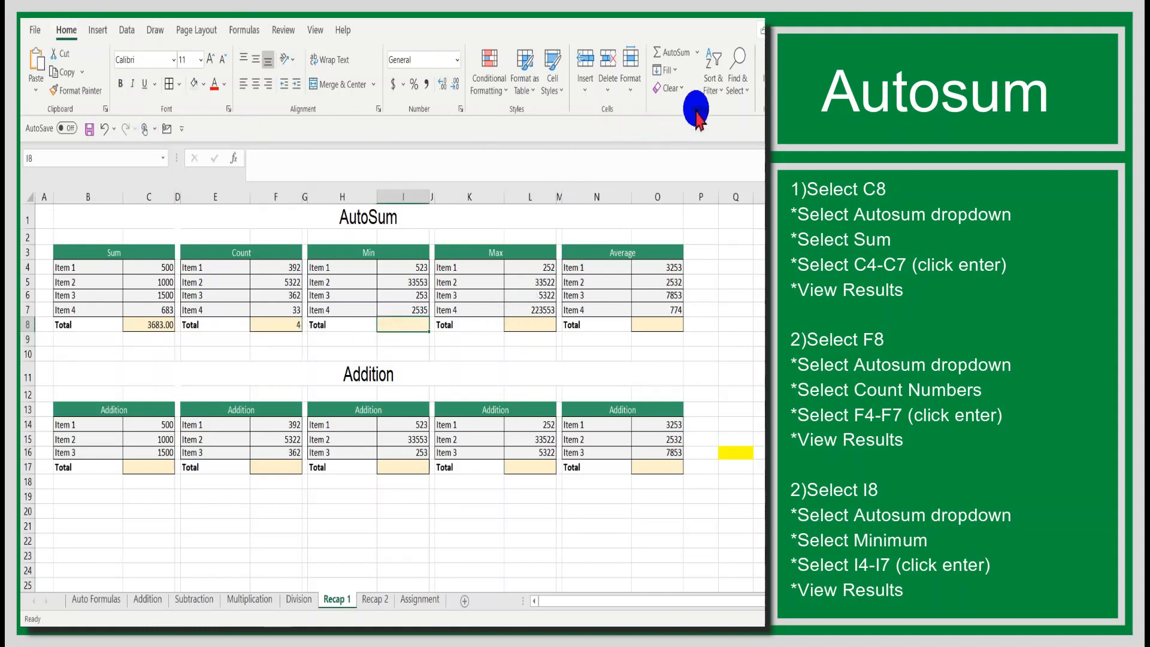
click(696, 54)
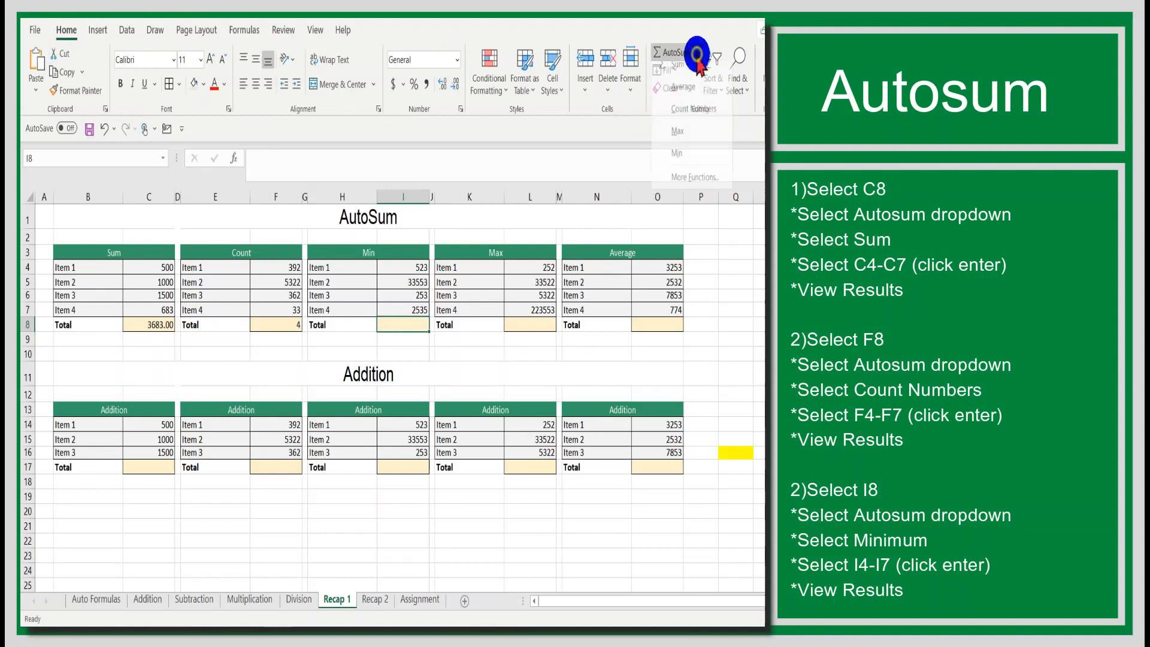
click(679, 159)
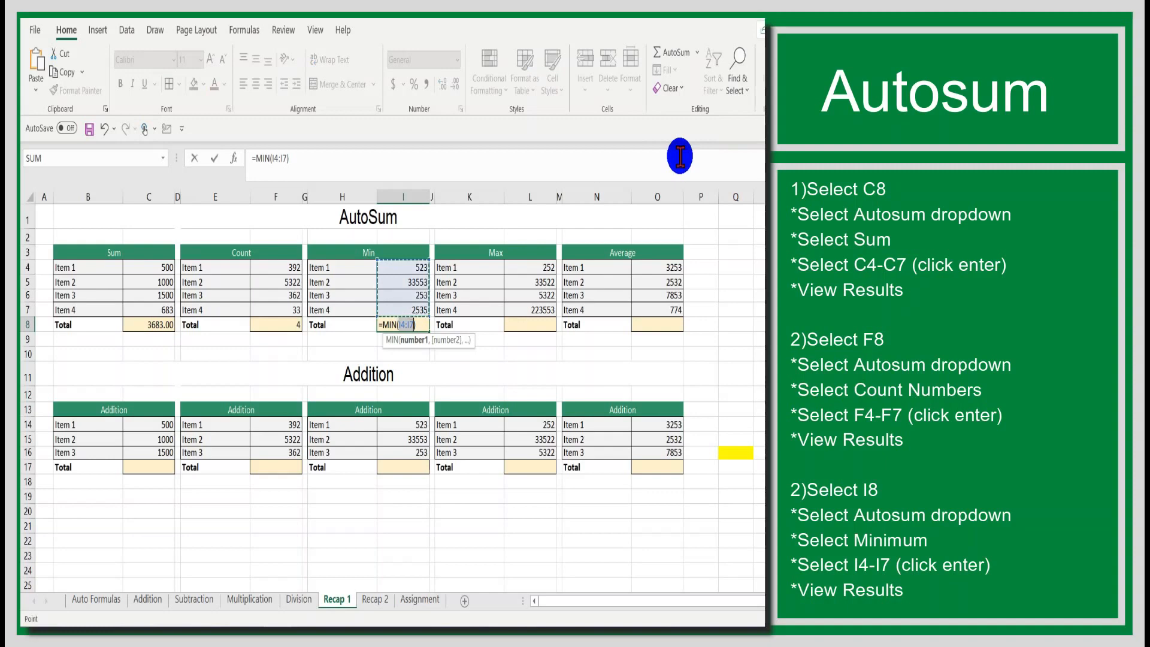
key(Return)
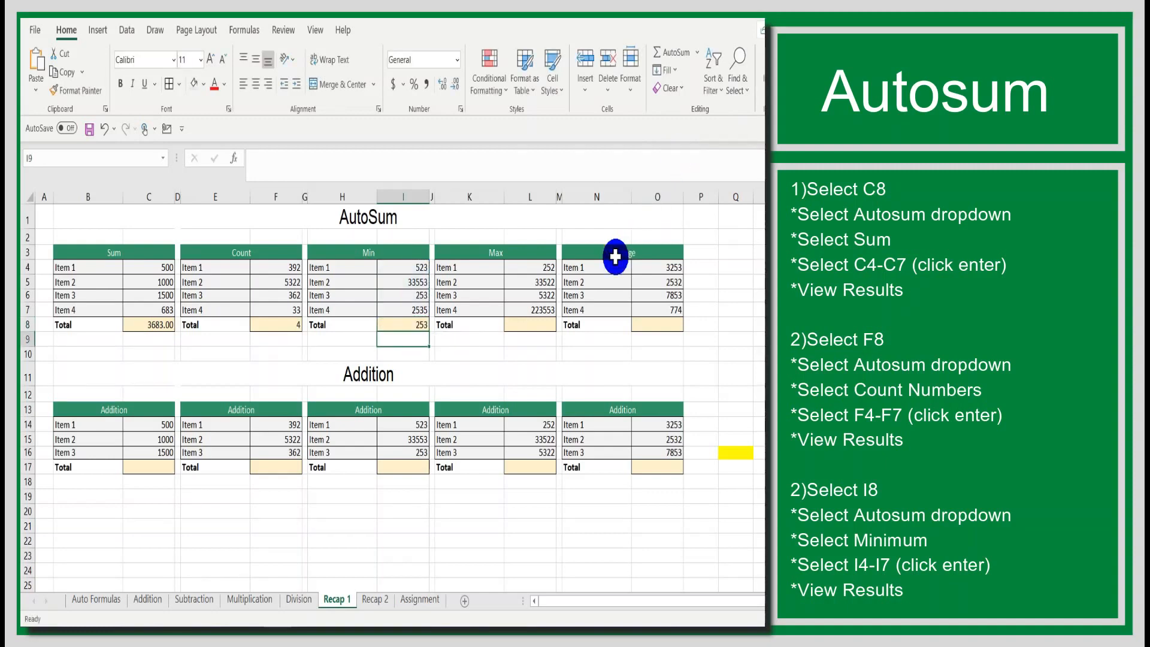
- Find the largest value of the Max table in cell L8 using AutoSum's Max function over L4:L7
click(528, 327)
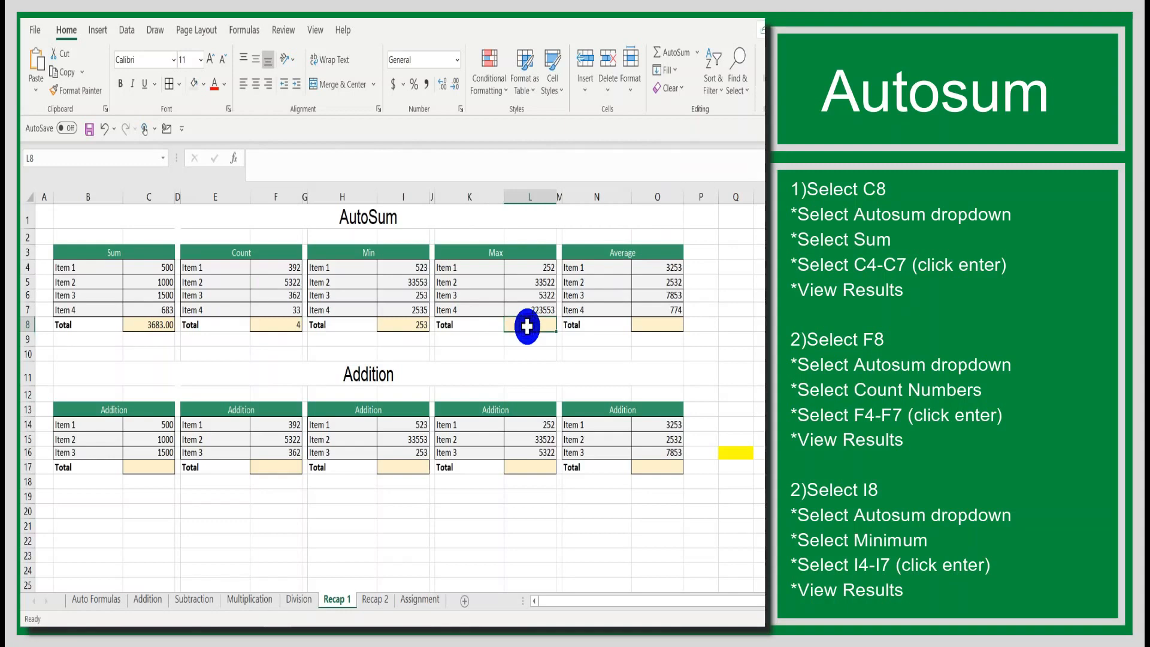
click(699, 54)
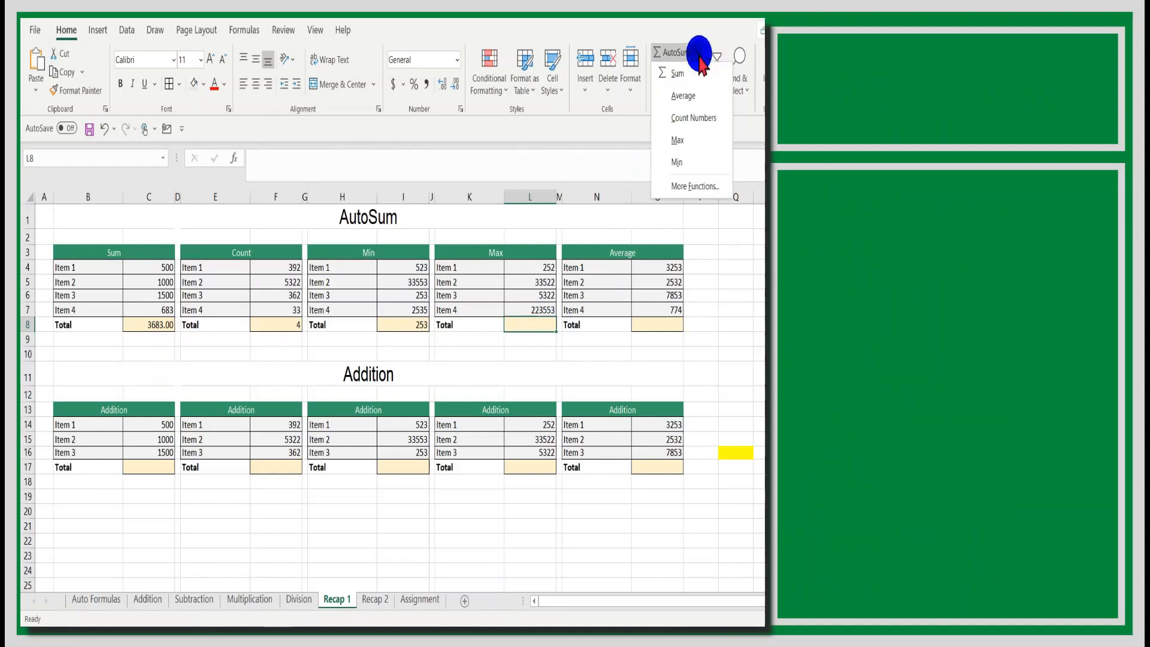
click(687, 140)
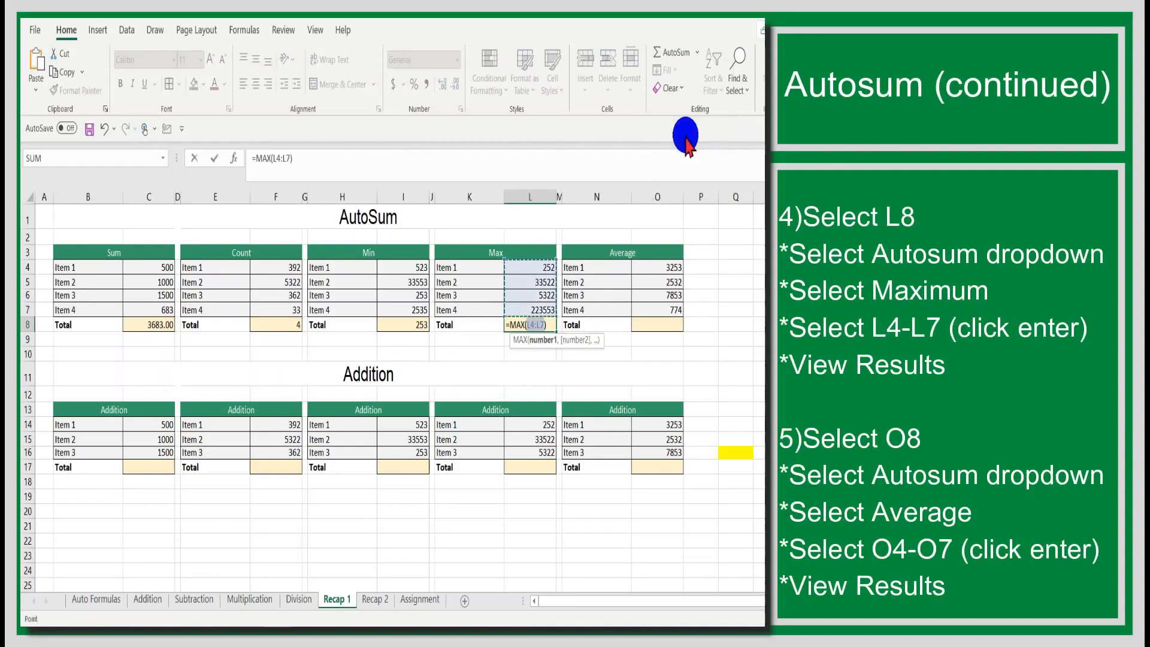
key(Return)
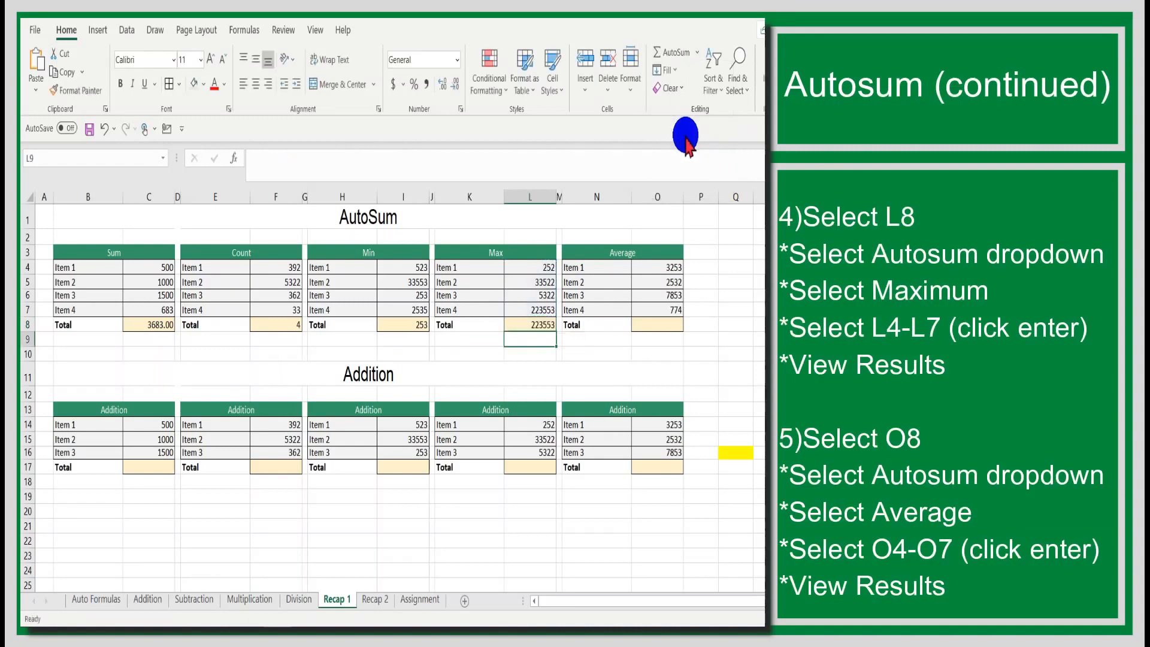
- Average the values of the Average table in cell O8 using AutoSum's Average function over O4:O7
click(674, 327)
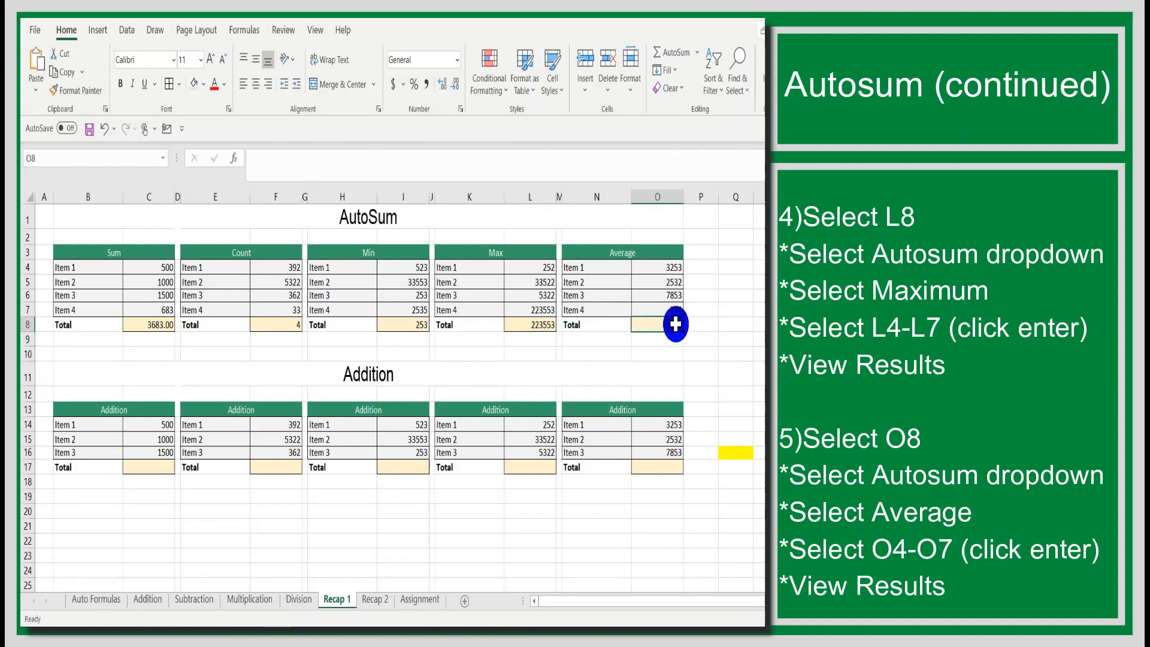
click(698, 55)
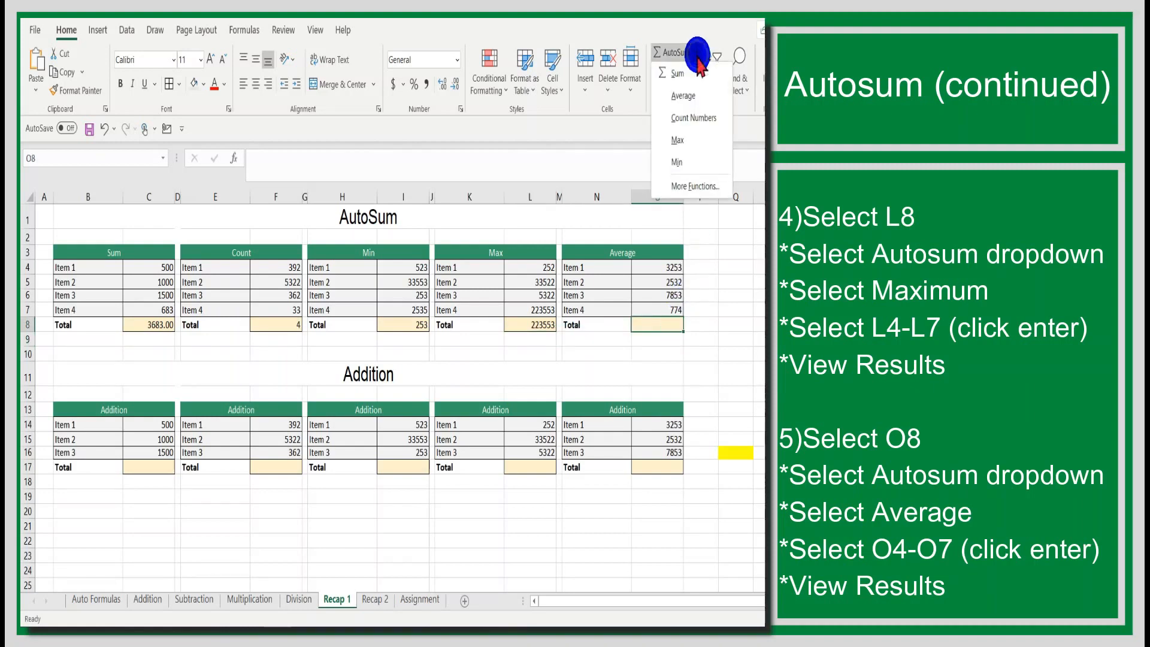
click(683, 99)
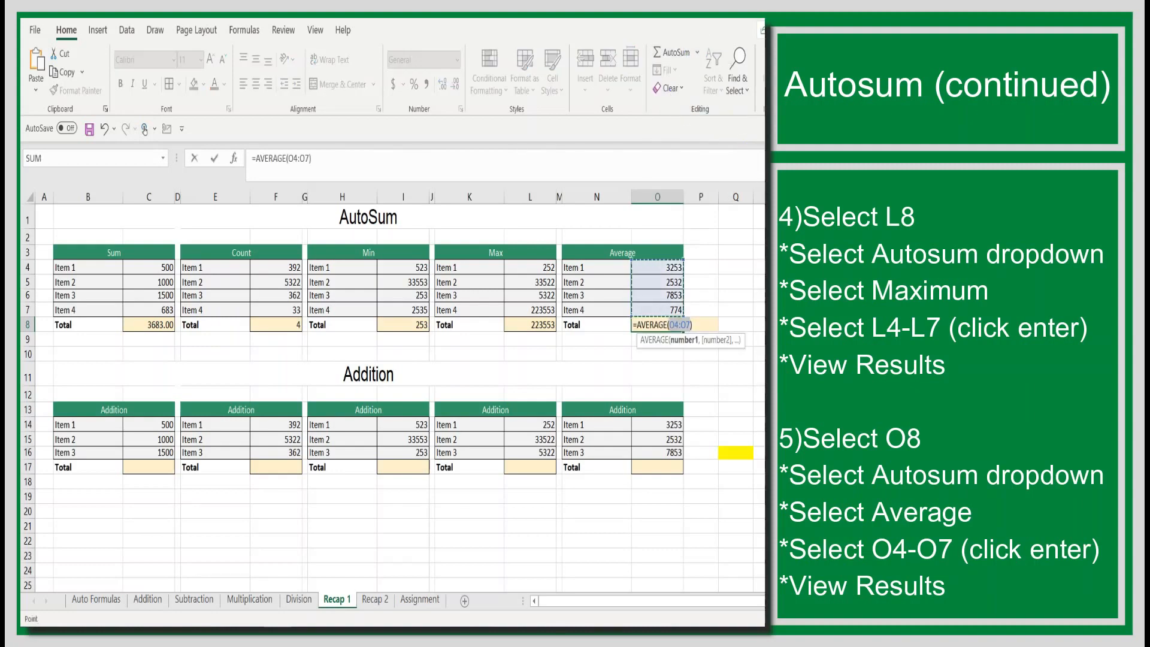
key(Return)
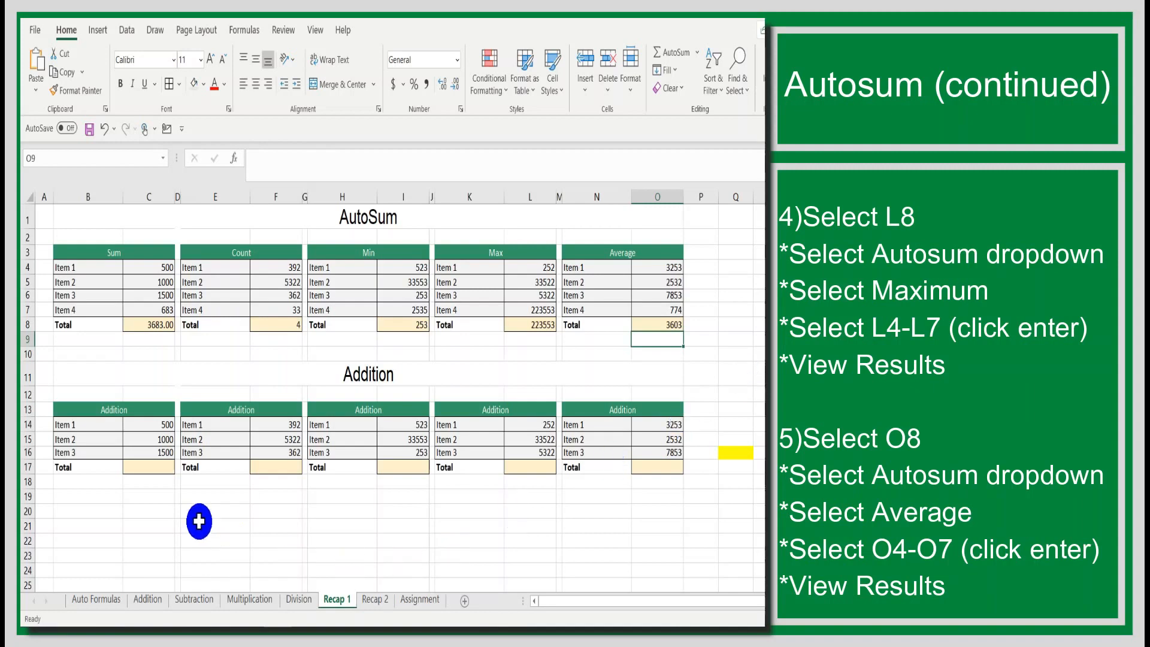
- Enter the formula =C14+C15+C16 in total cell C17 of the first Addition table
click(164, 467)
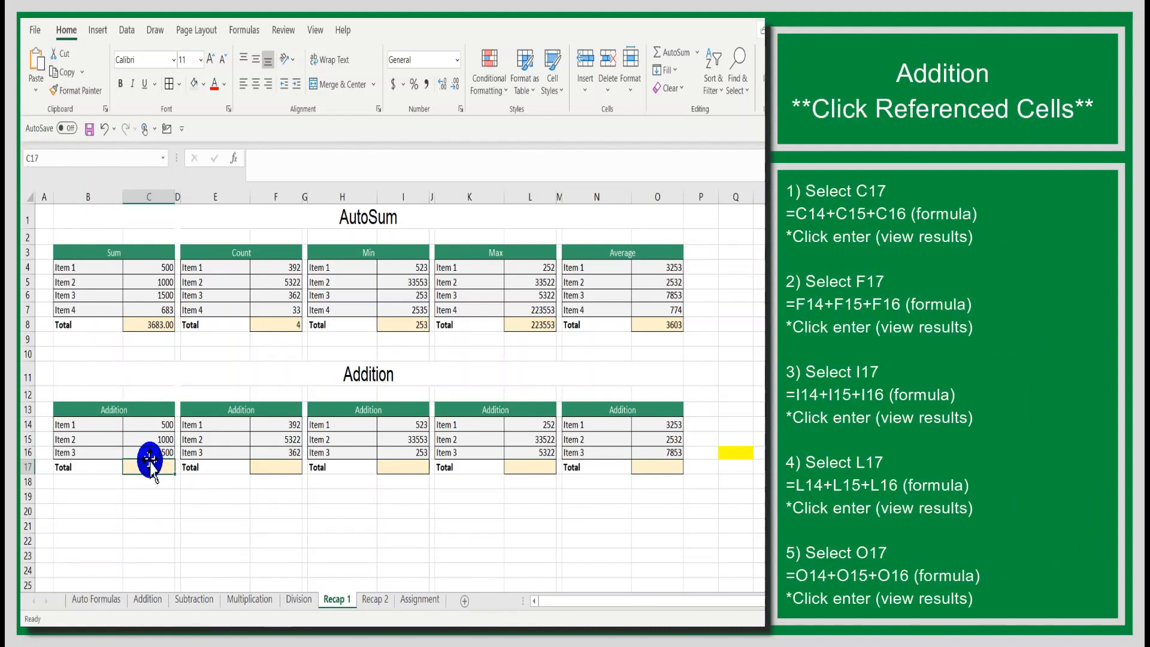
text(=)
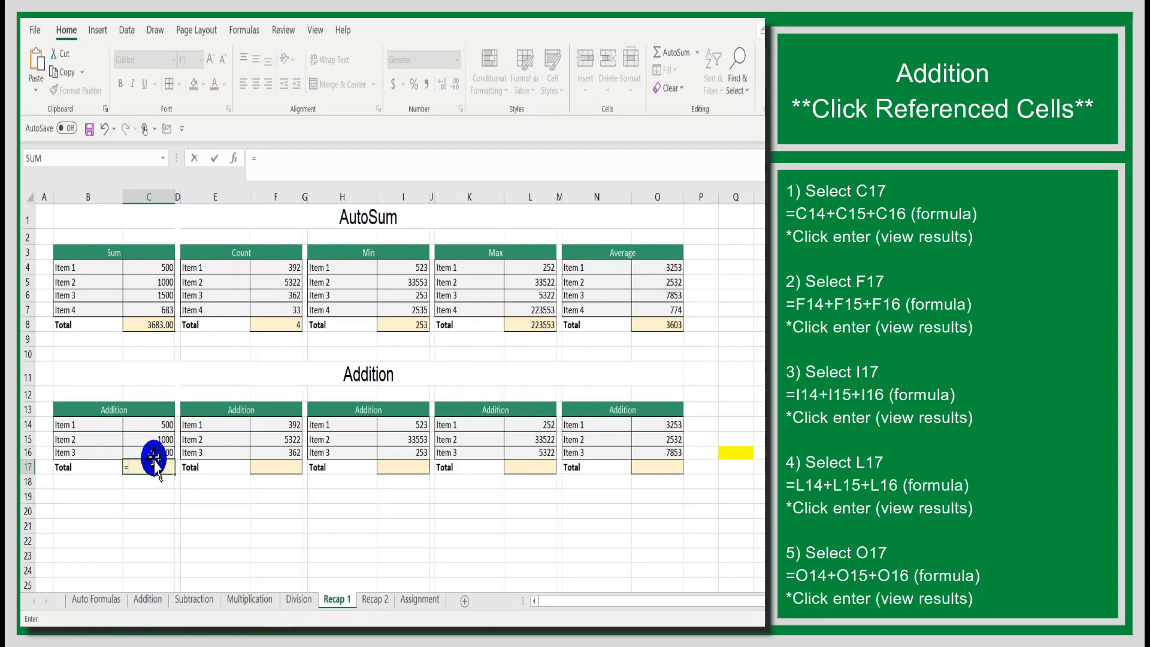
click(168, 425)
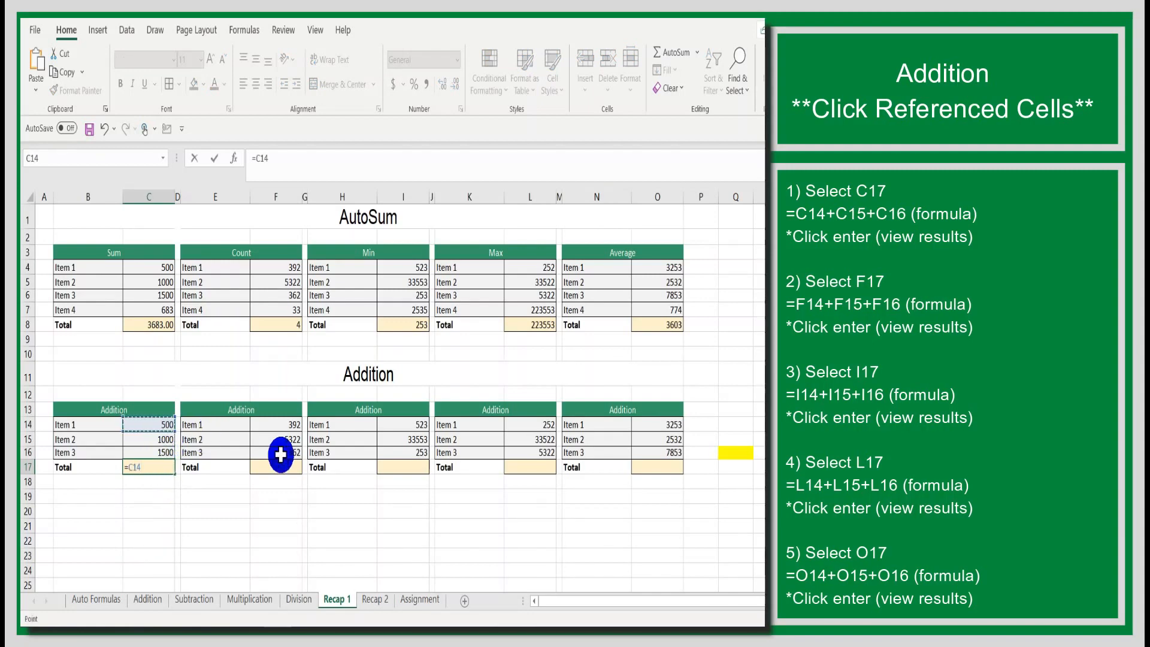
text(+)
click(161, 440)
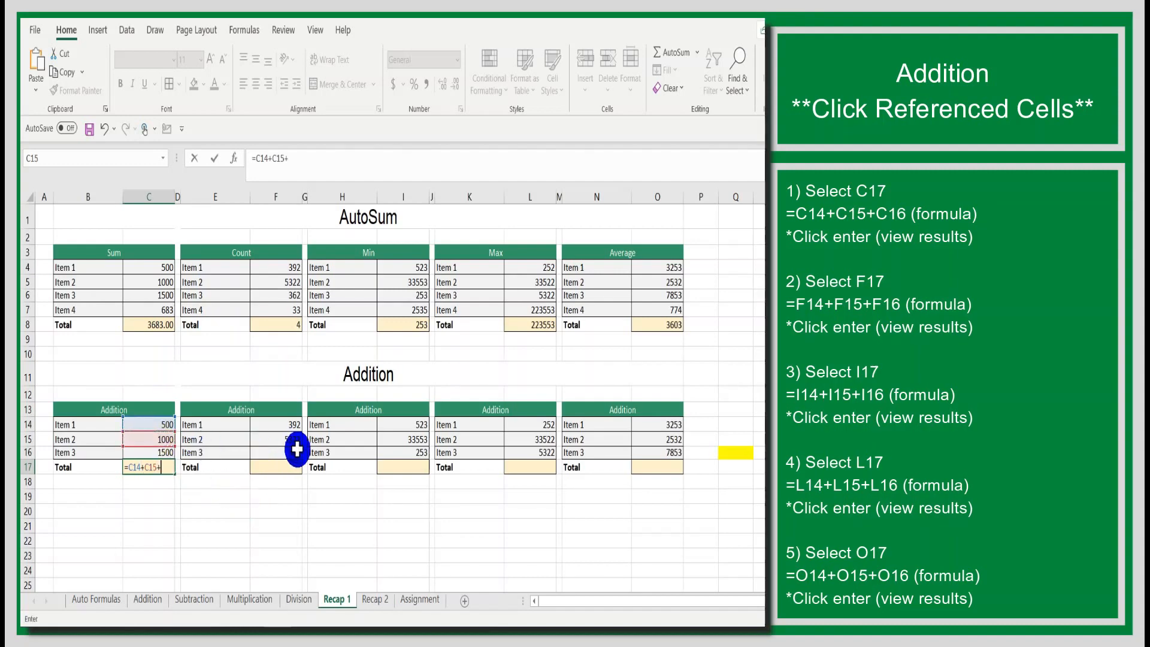
click(161, 450)
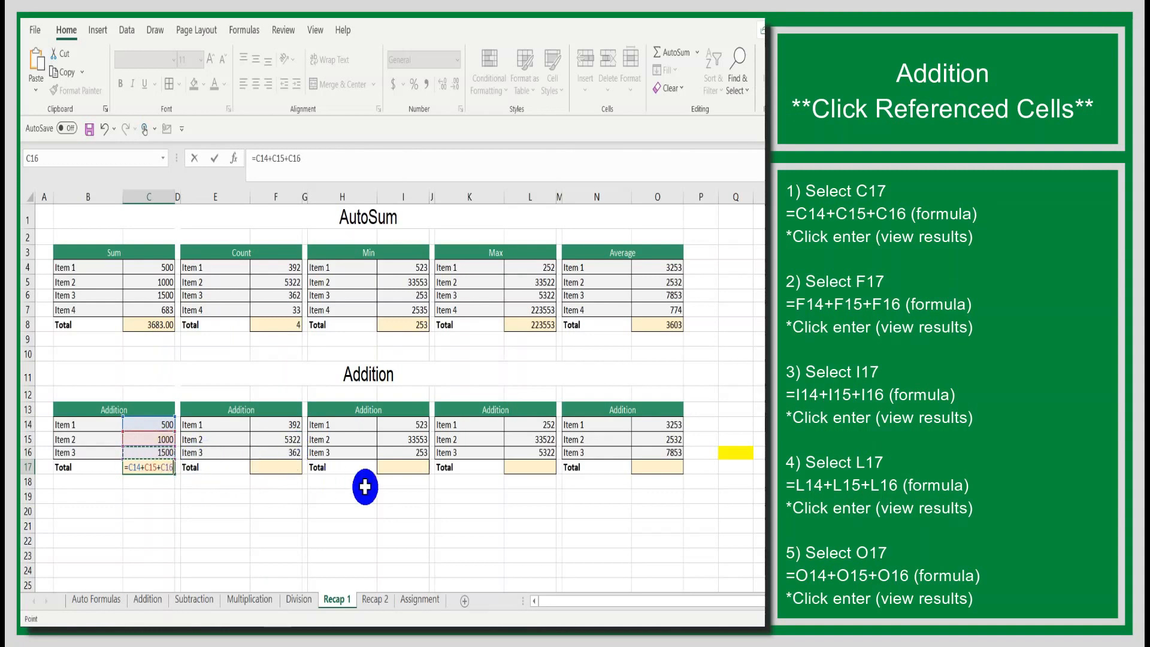
key(Return)
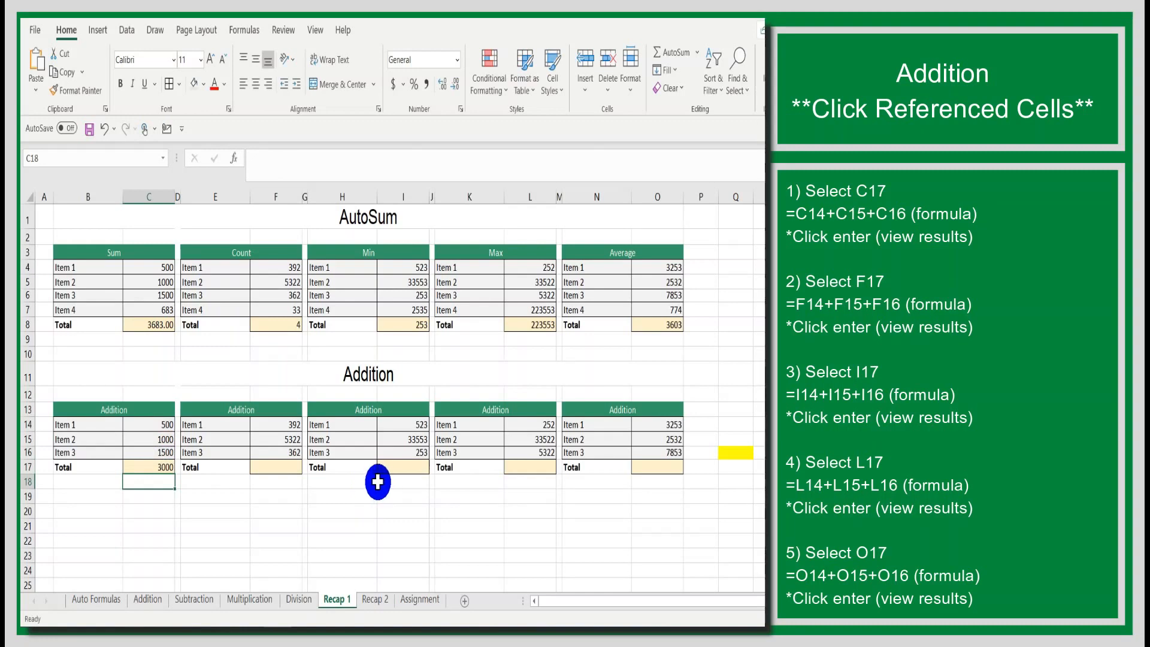
- Enter the formula =F14+F15+F16 in total cell F17 of the second Addition table
click(293, 467)
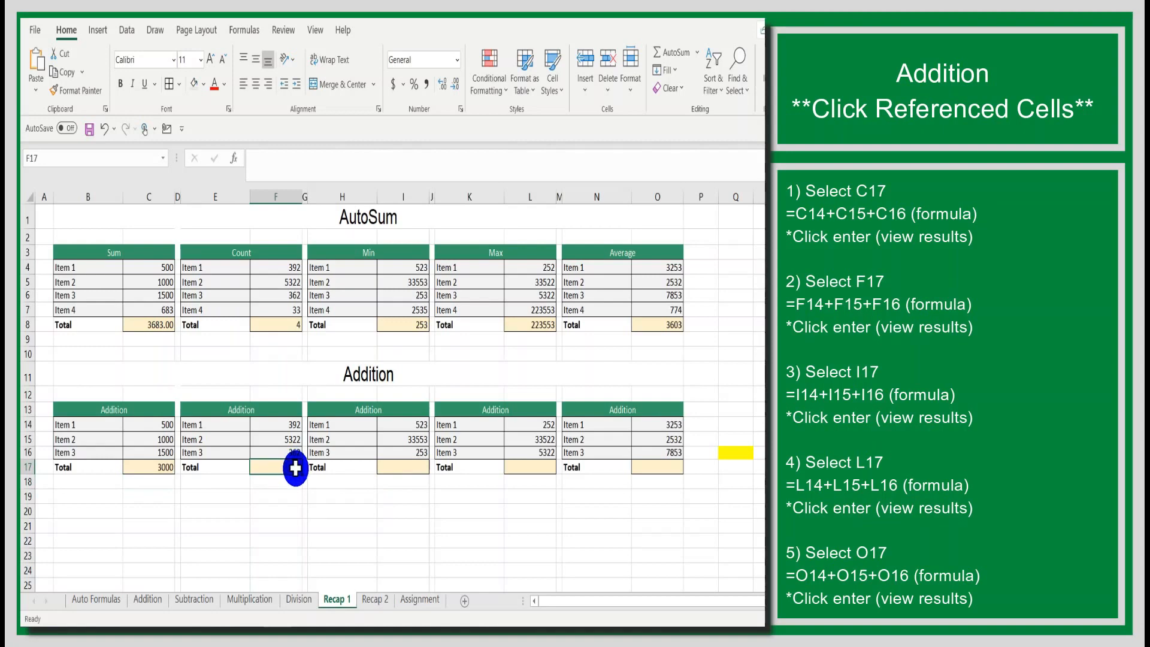
text(=)
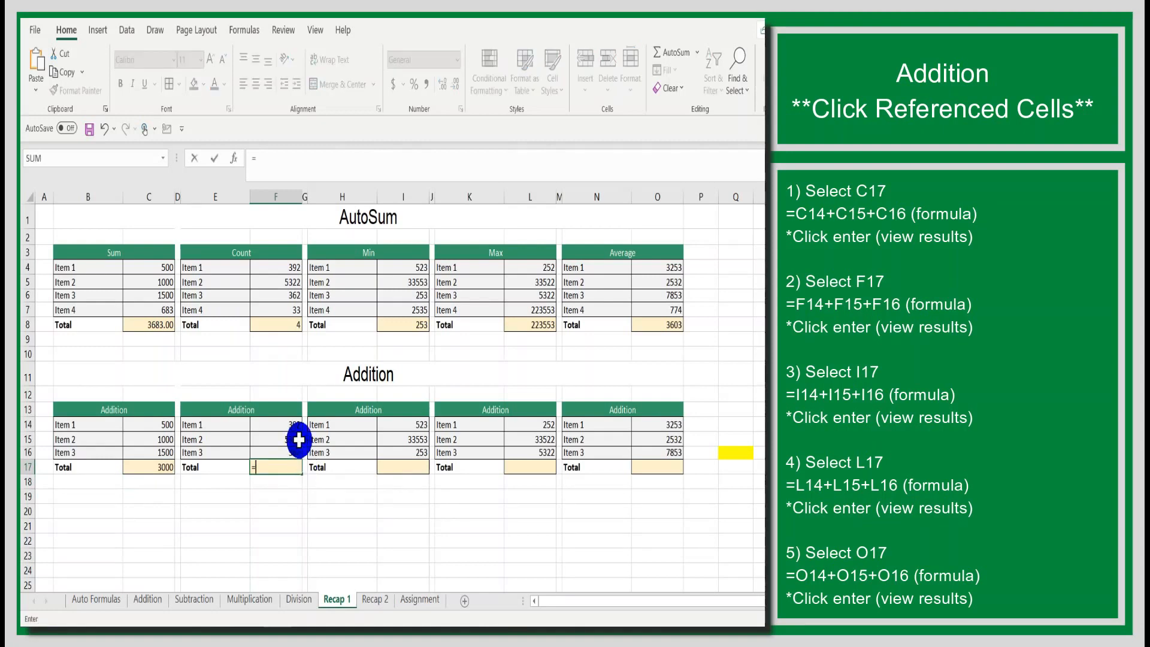
click(286, 422)
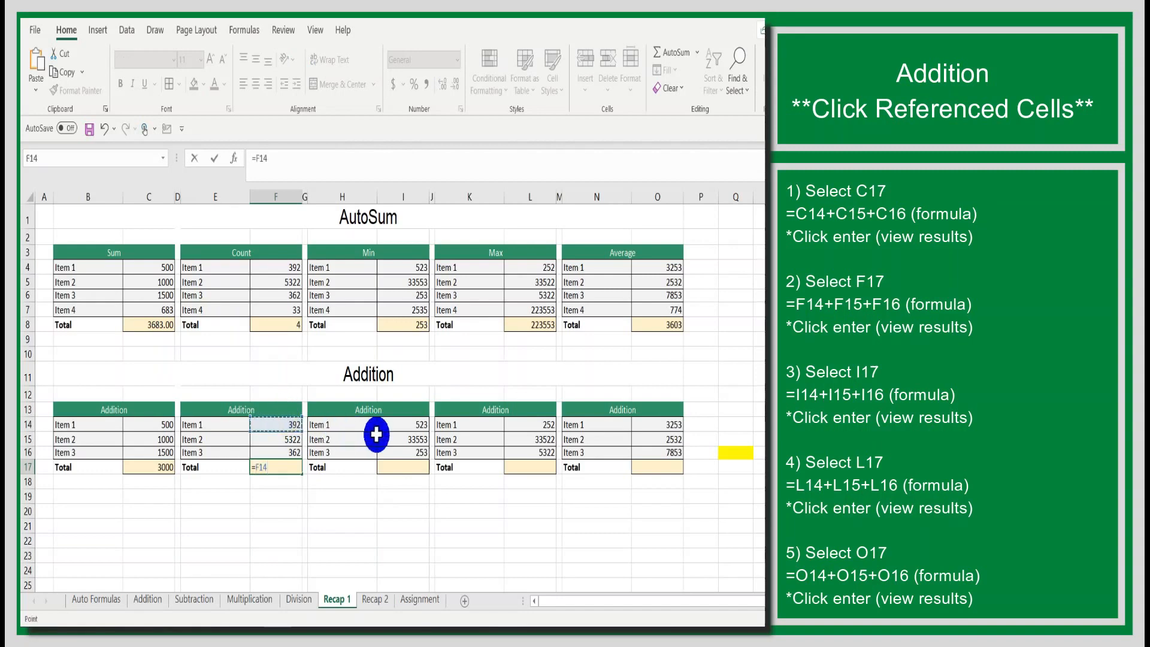
text(+)
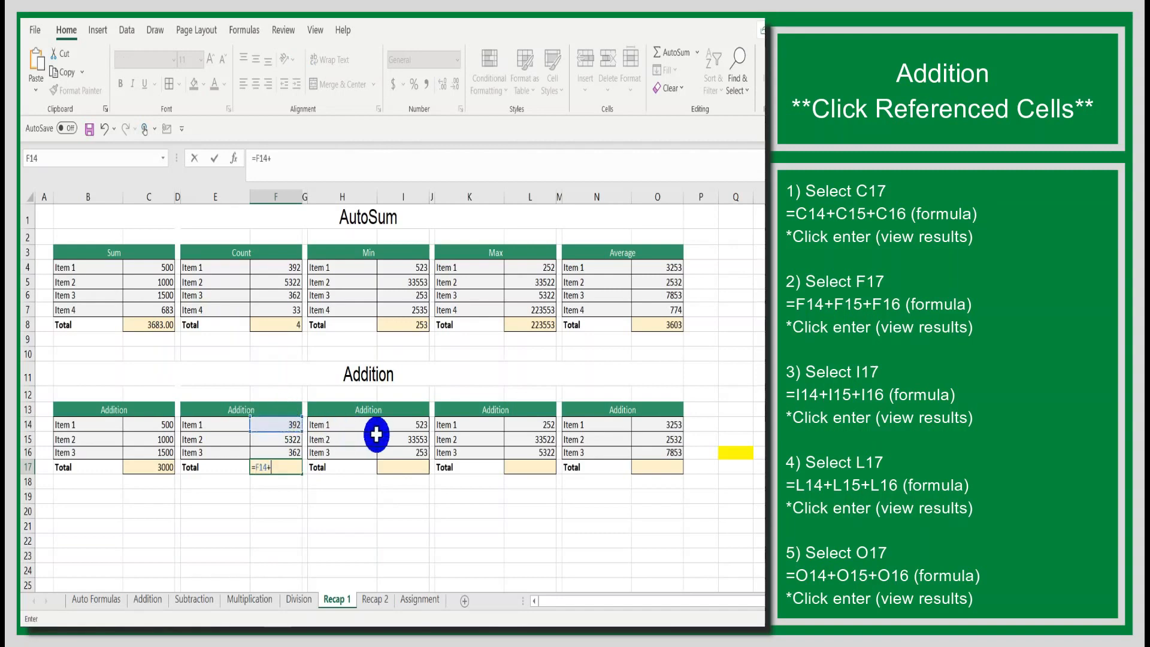
click(295, 439)
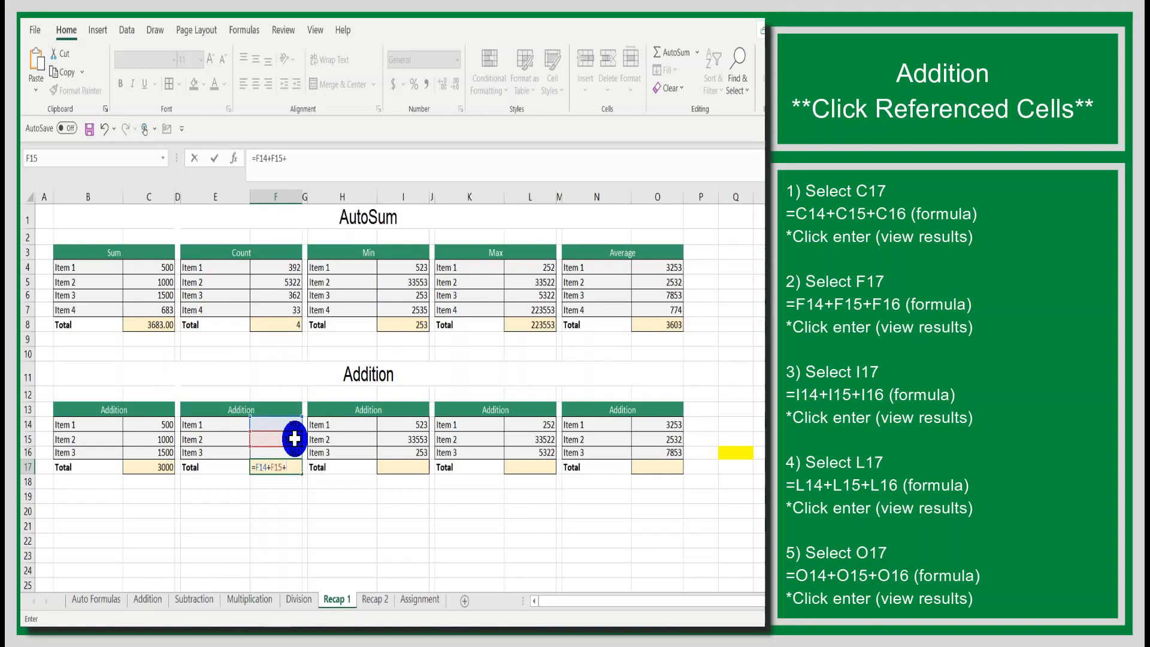
text(+)
click(291, 453)
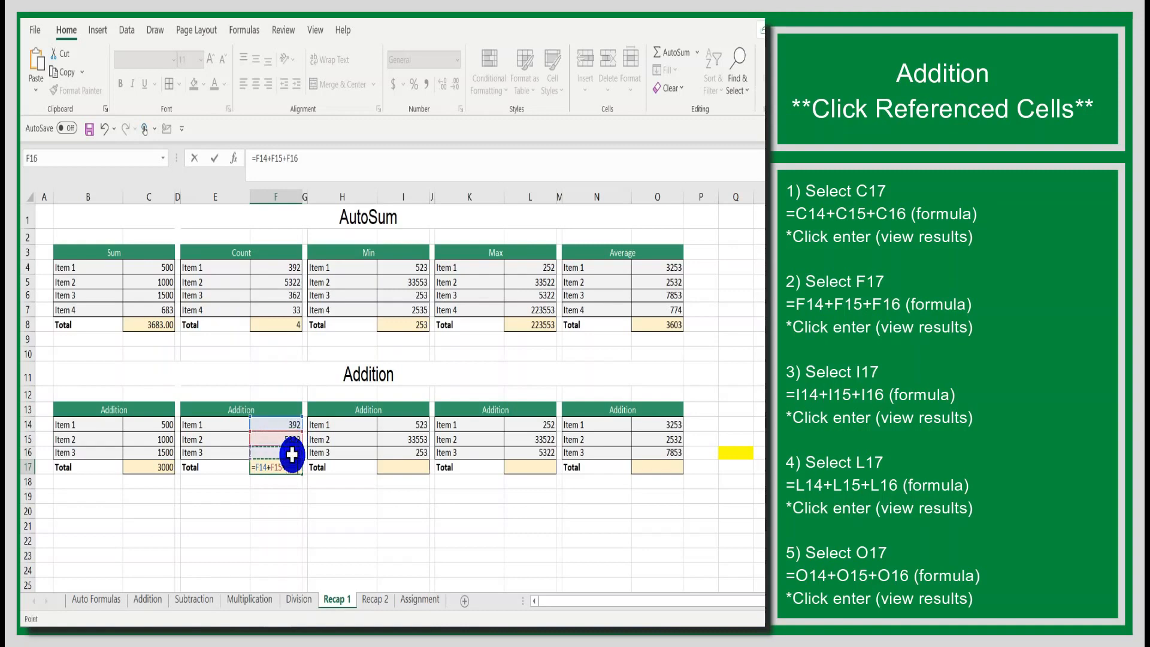
key(Return)
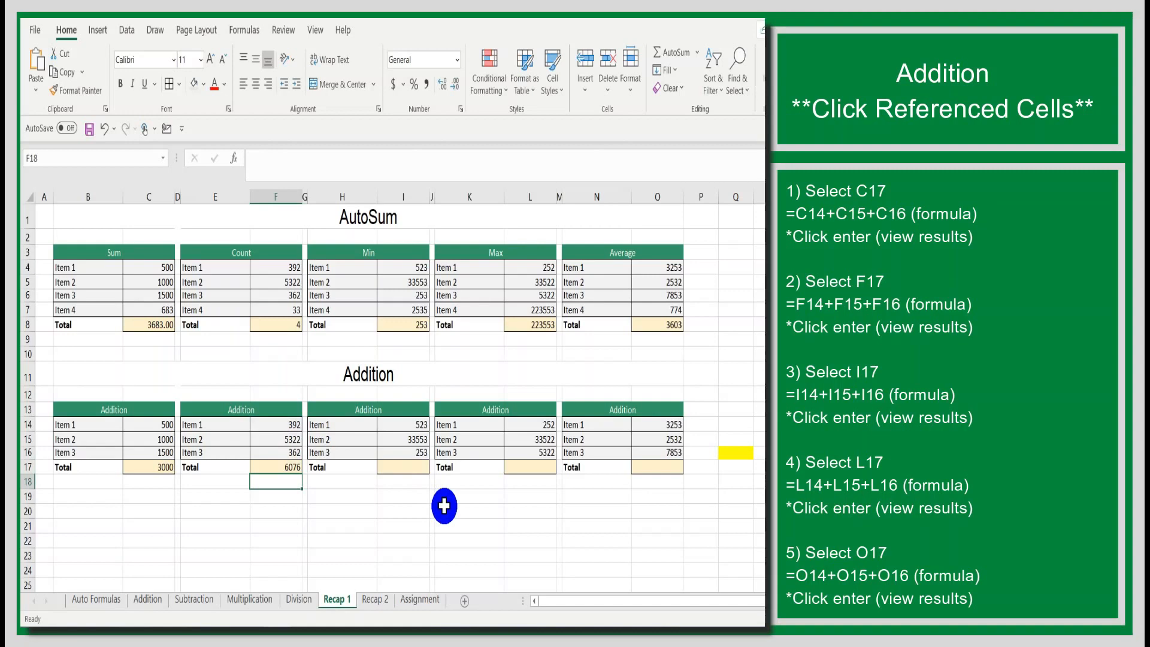
- Enter the formula =I14+I15+I16 in total cell I17 of the third Addition table
click(417, 467)
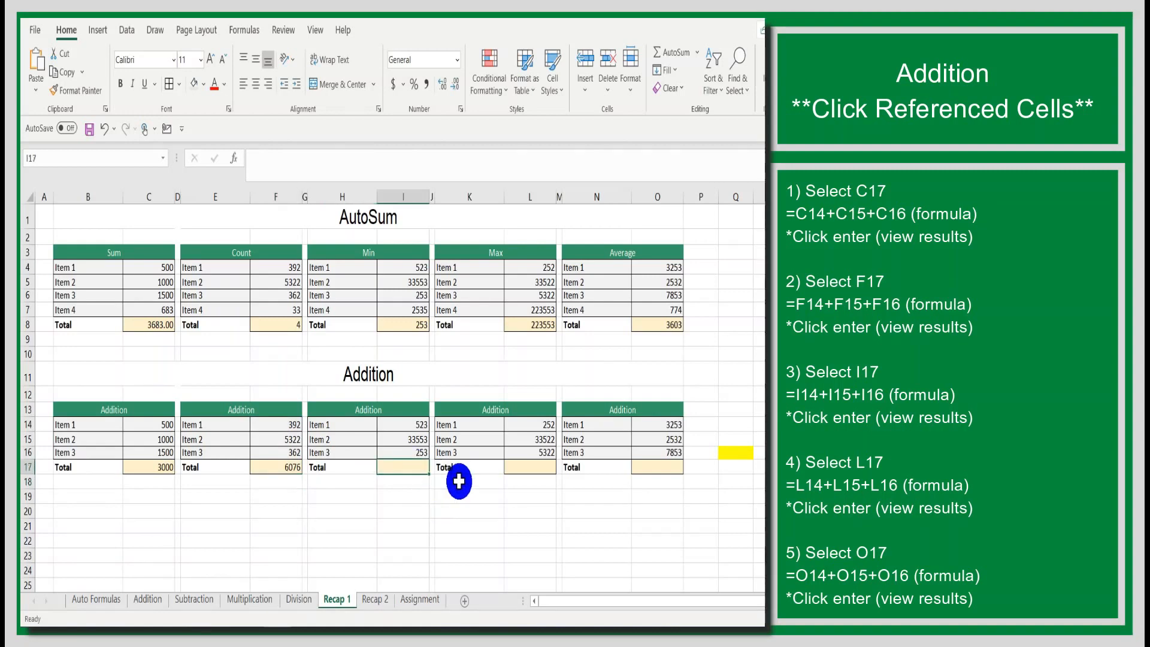
text(=)
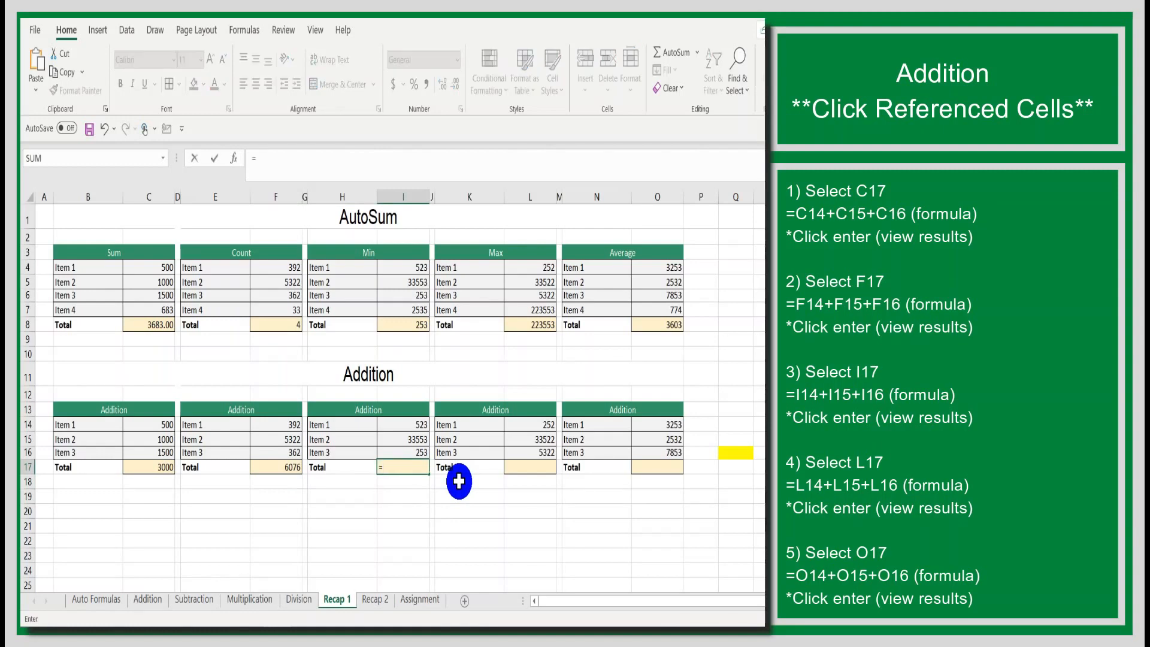
click(409, 427)
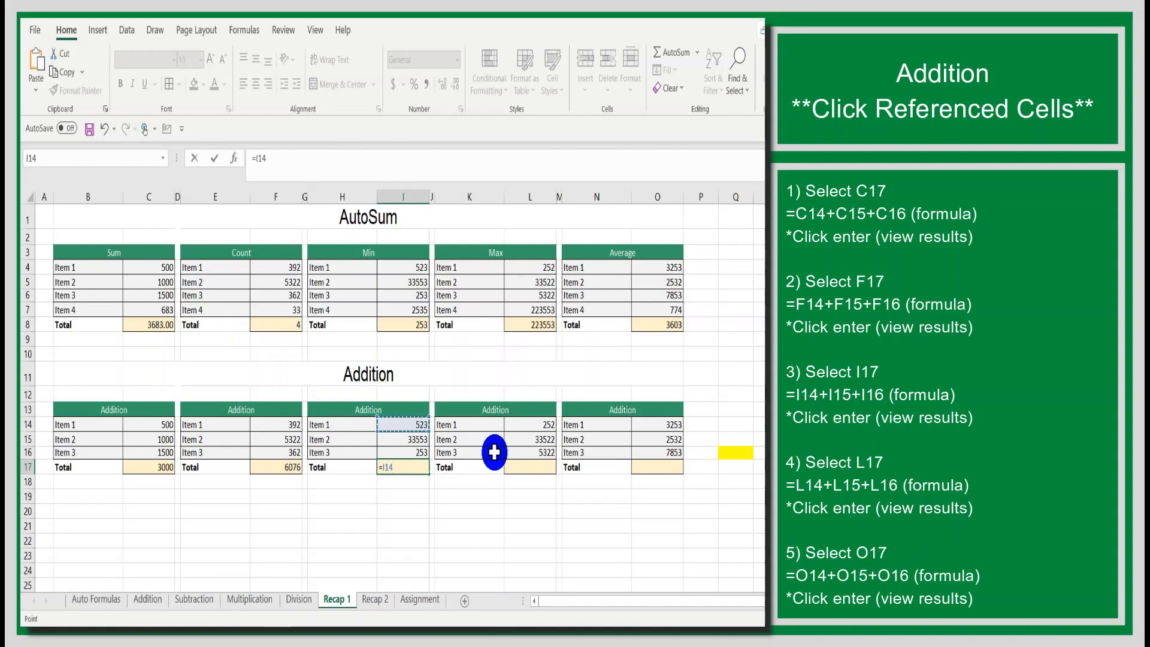
text(+)
click(420, 439)
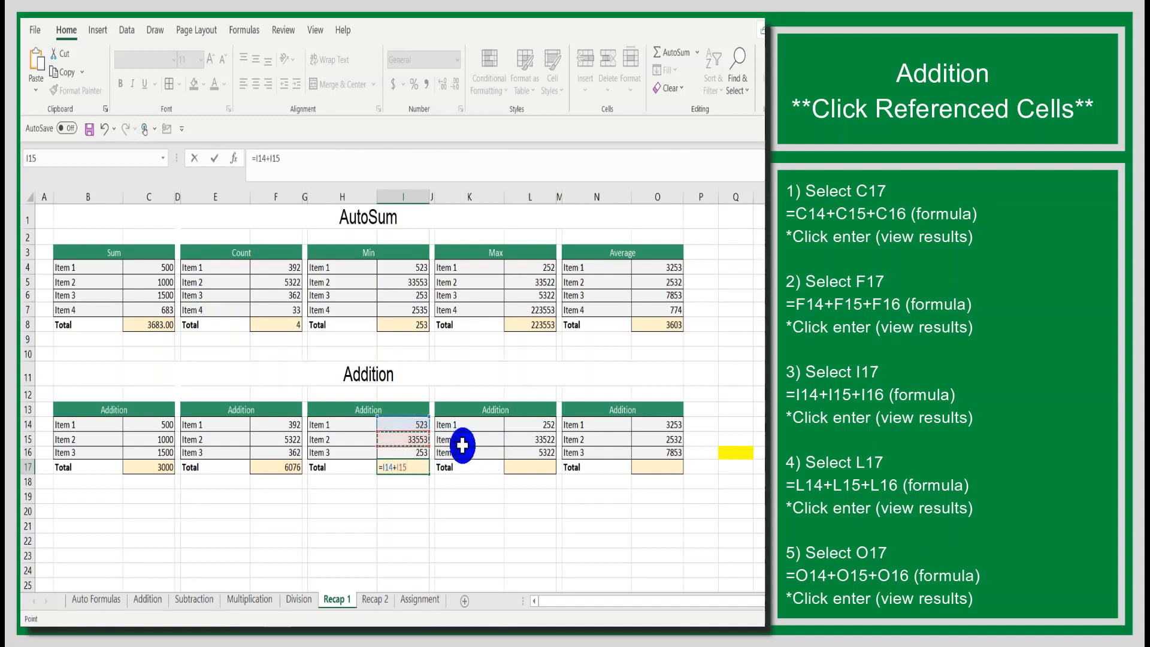
text(+)
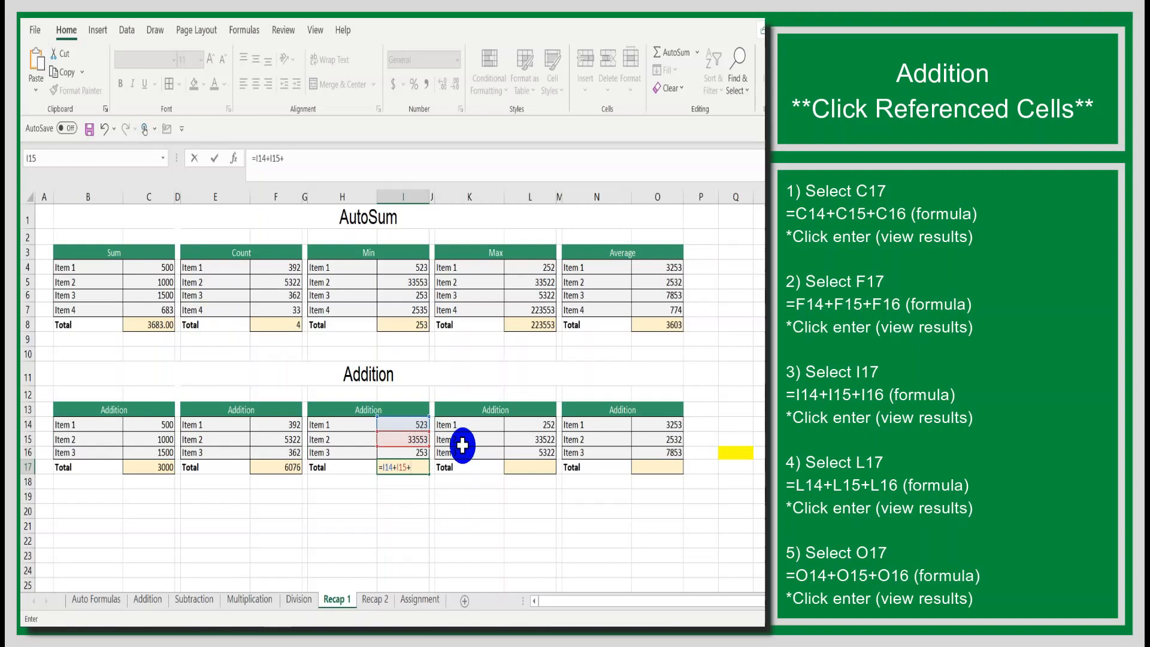
click(419, 453)
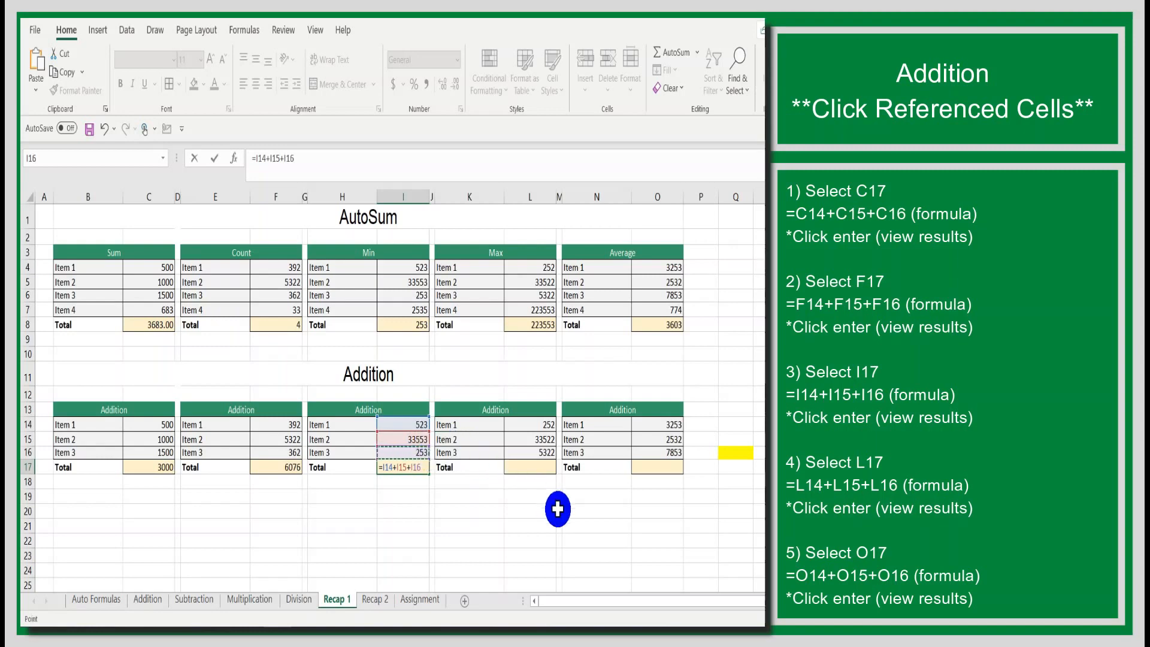
key(Return)
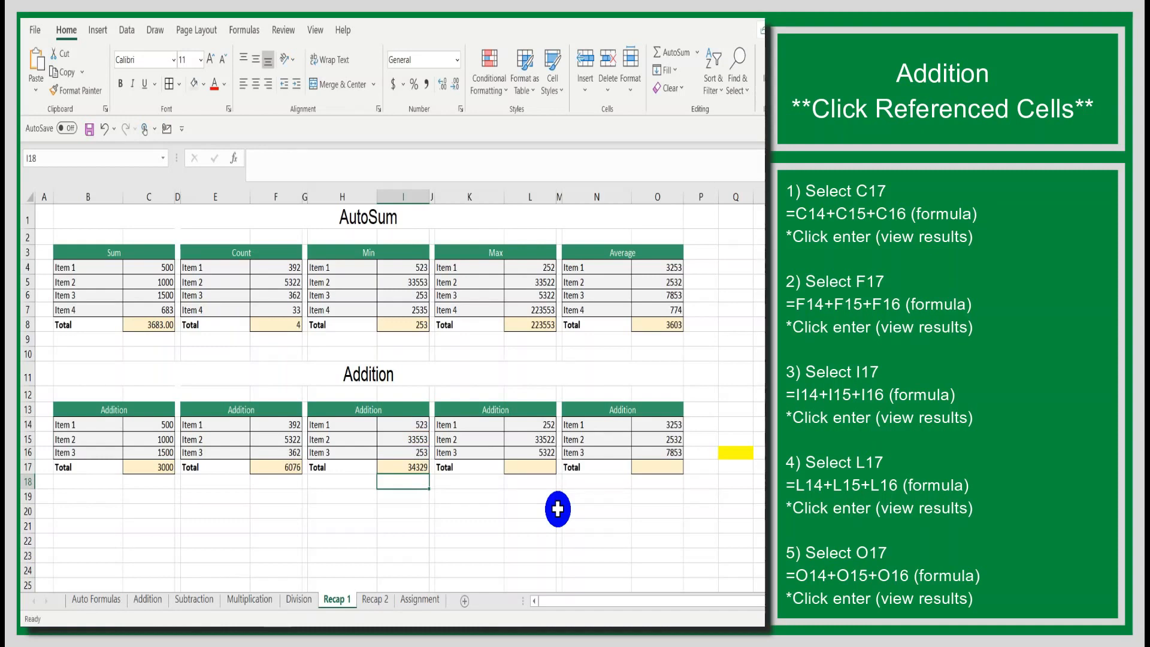
- Enter the formula =L14+L15+L16 in total cell L17 of the fourth Addition table
click(545, 465)
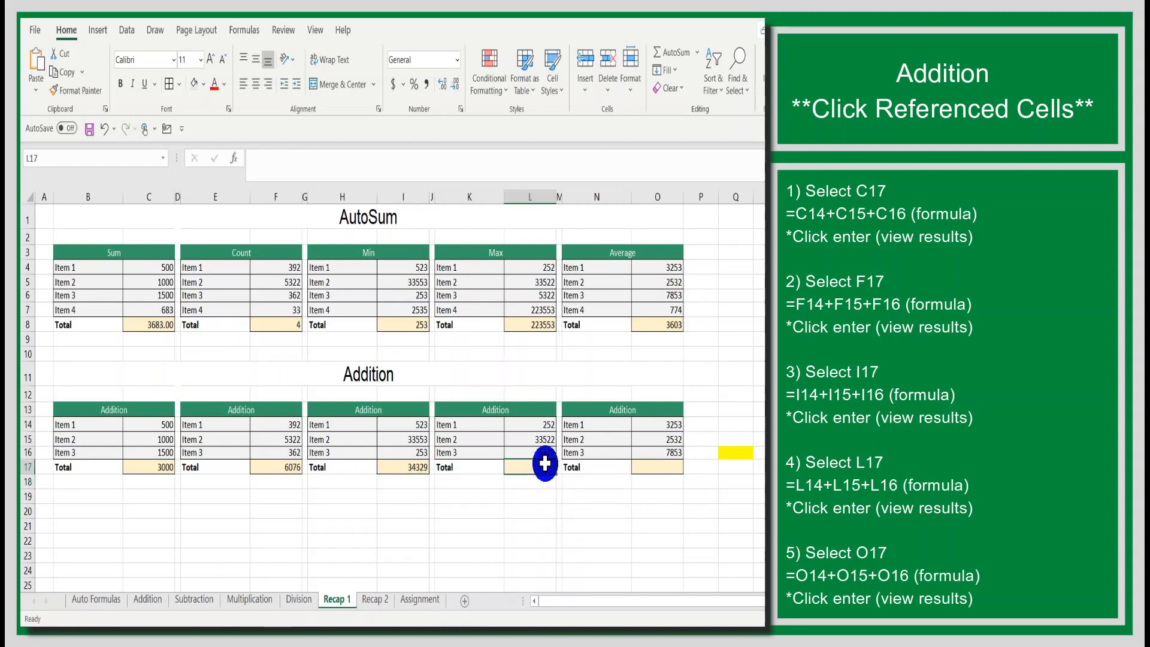
text(=)
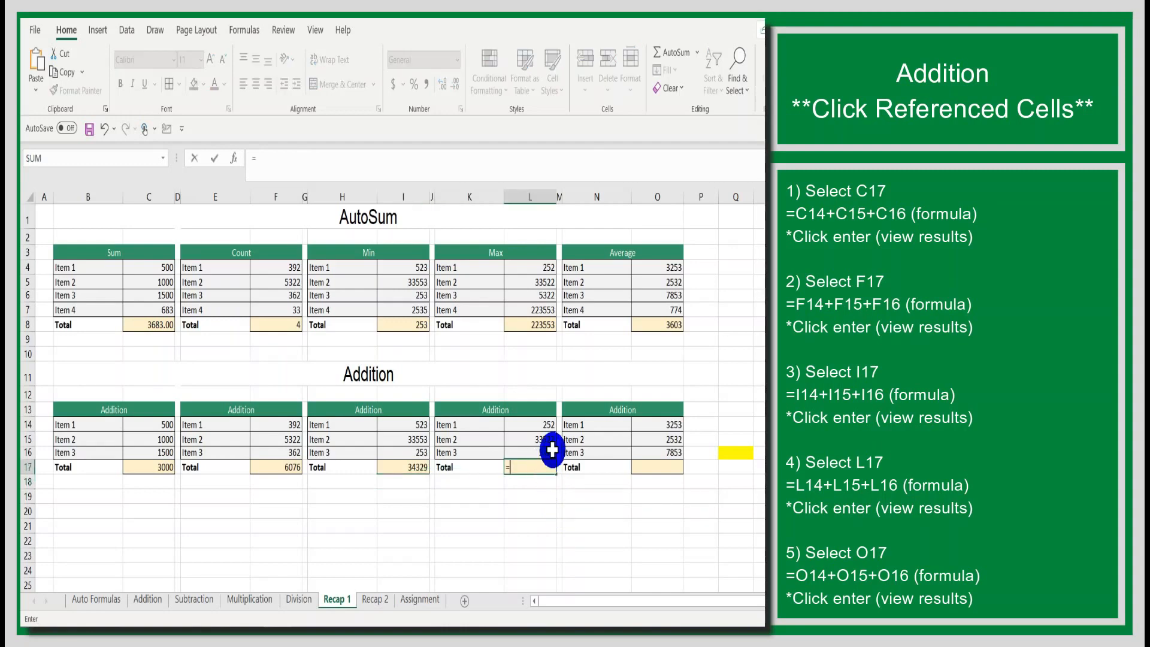
click(544, 427)
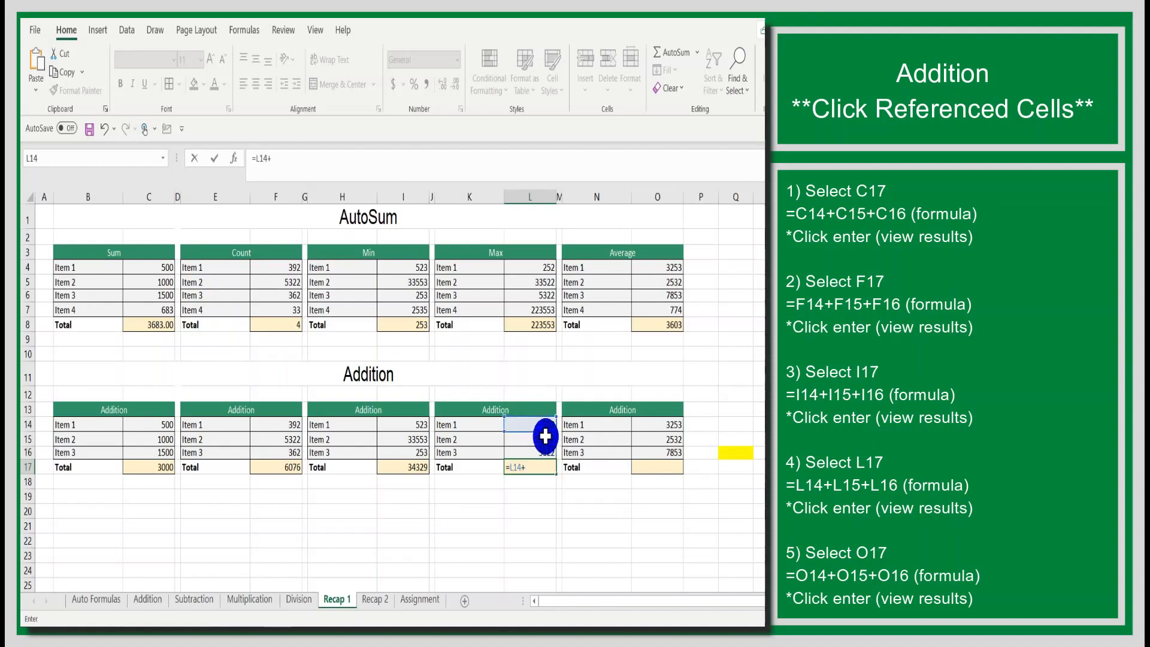
click(542, 440)
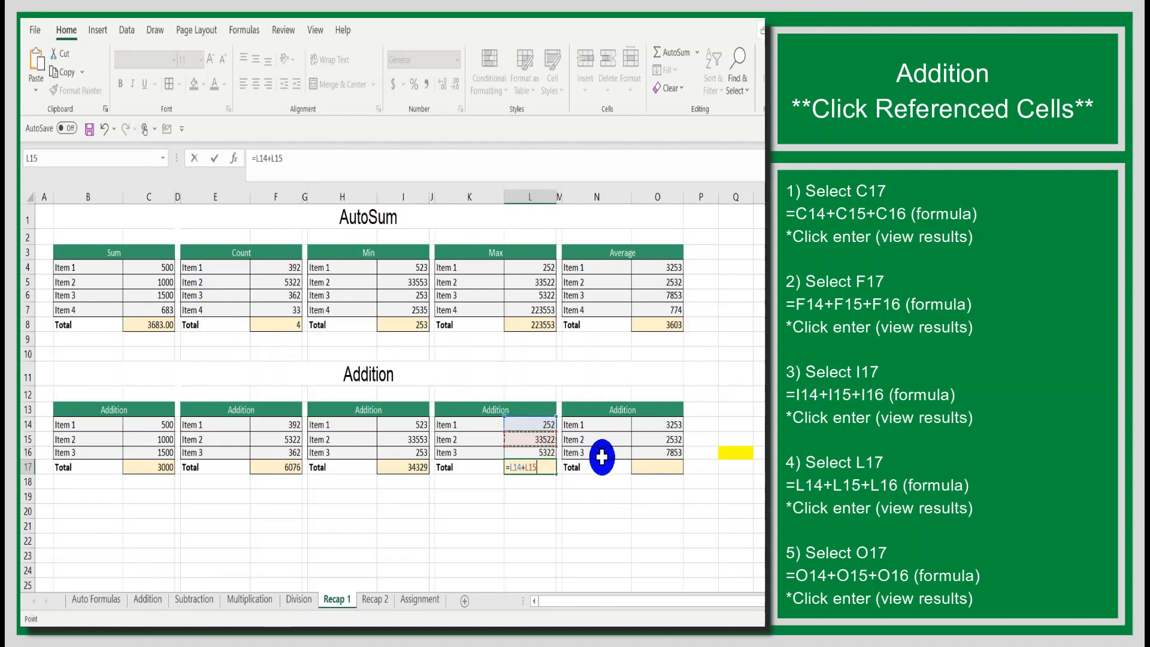
text(+)
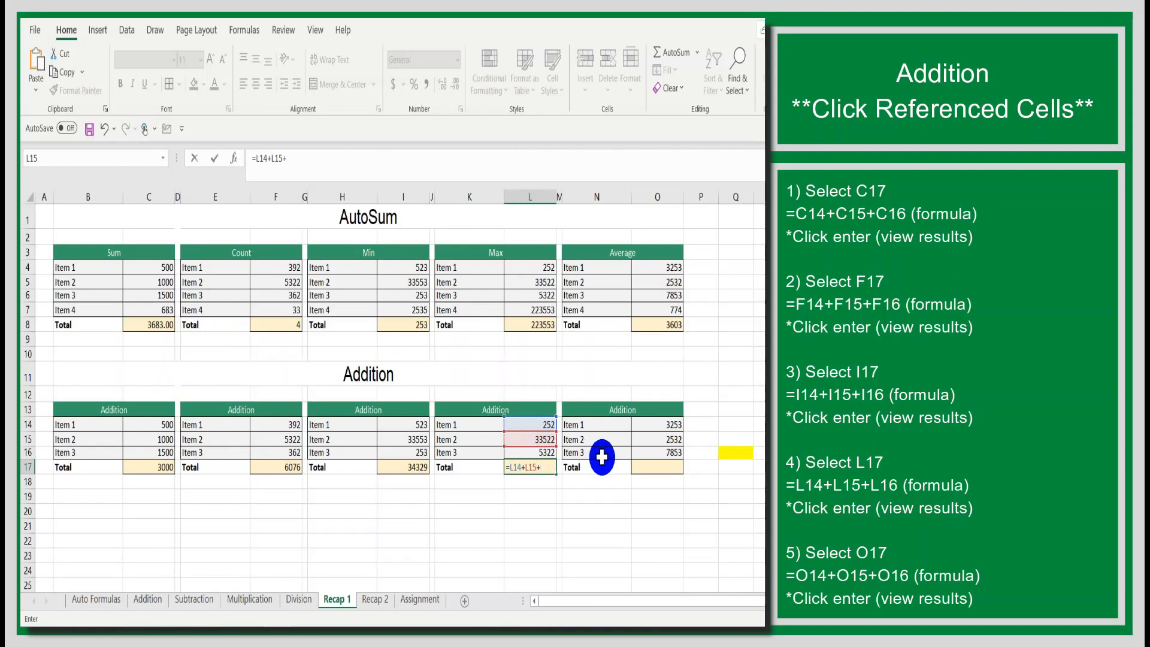
click(547, 454)
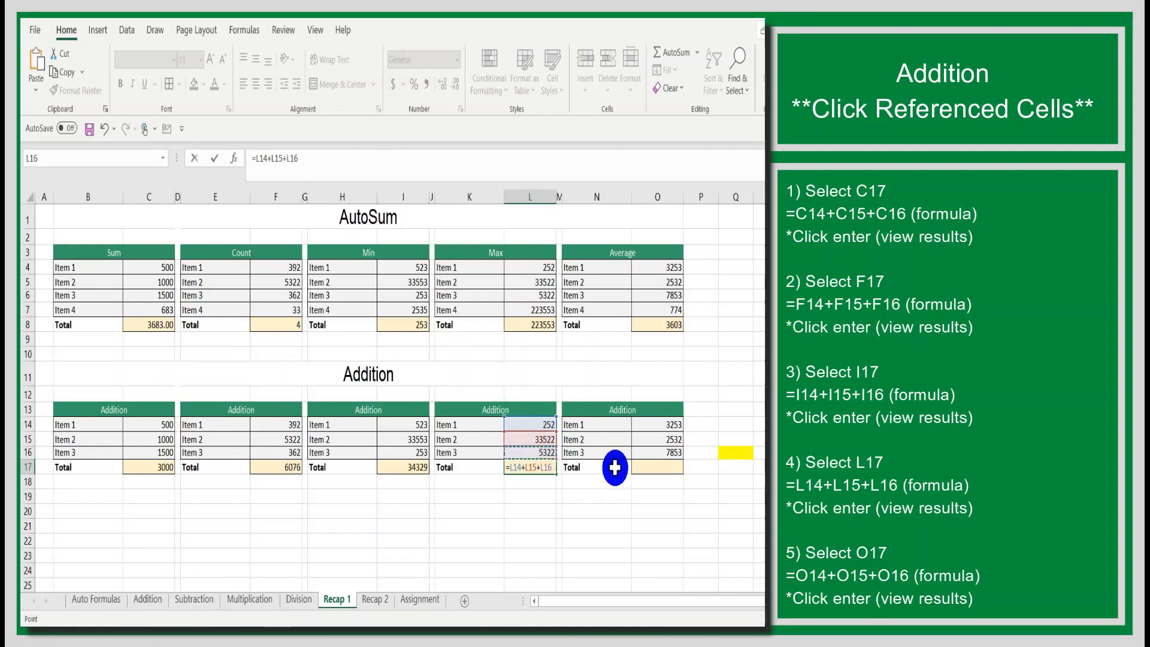
key(Return)
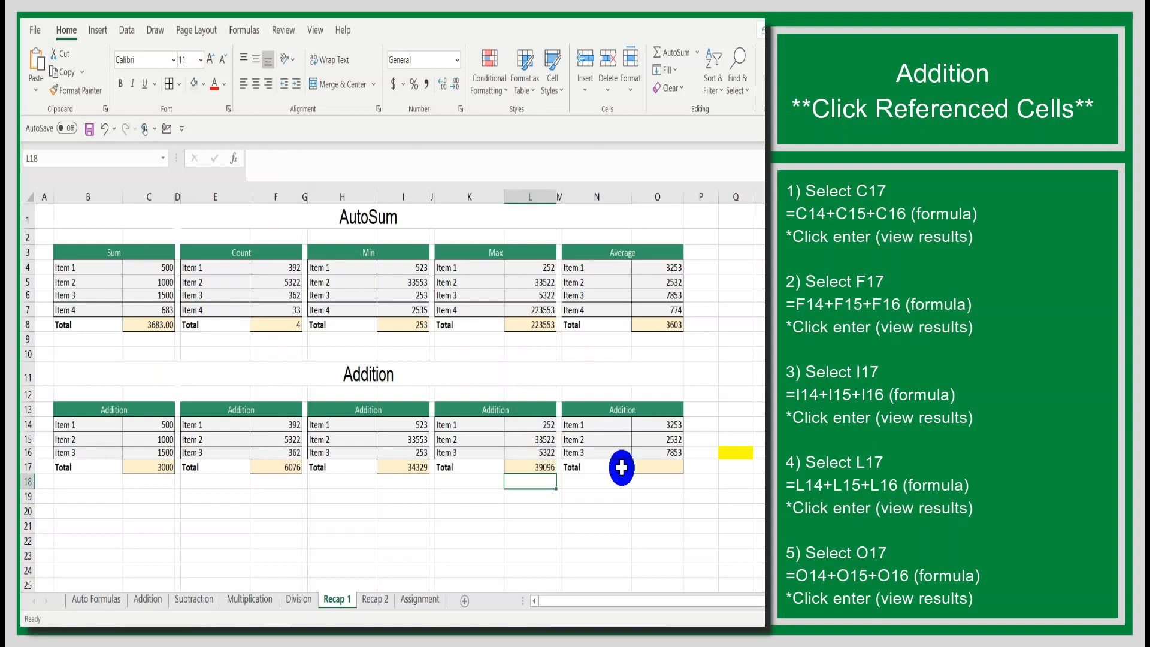
- Enter the formula =O14+O15+O16 in total cell O17 of the fifth Addition table
click(666, 467)
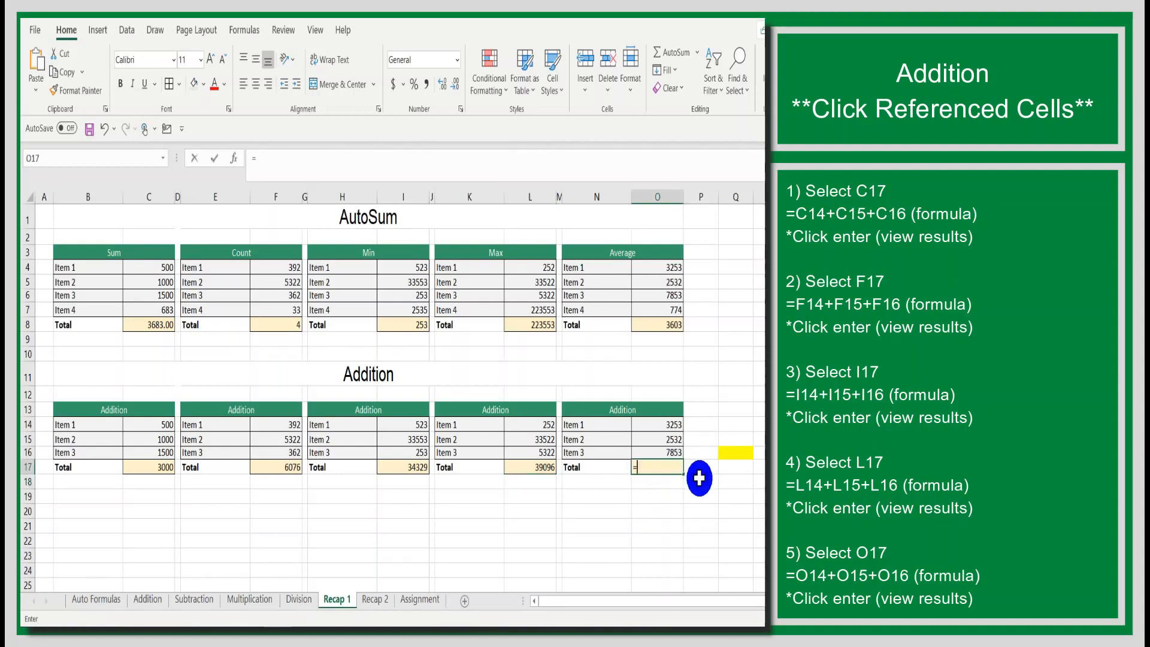
click(671, 424)
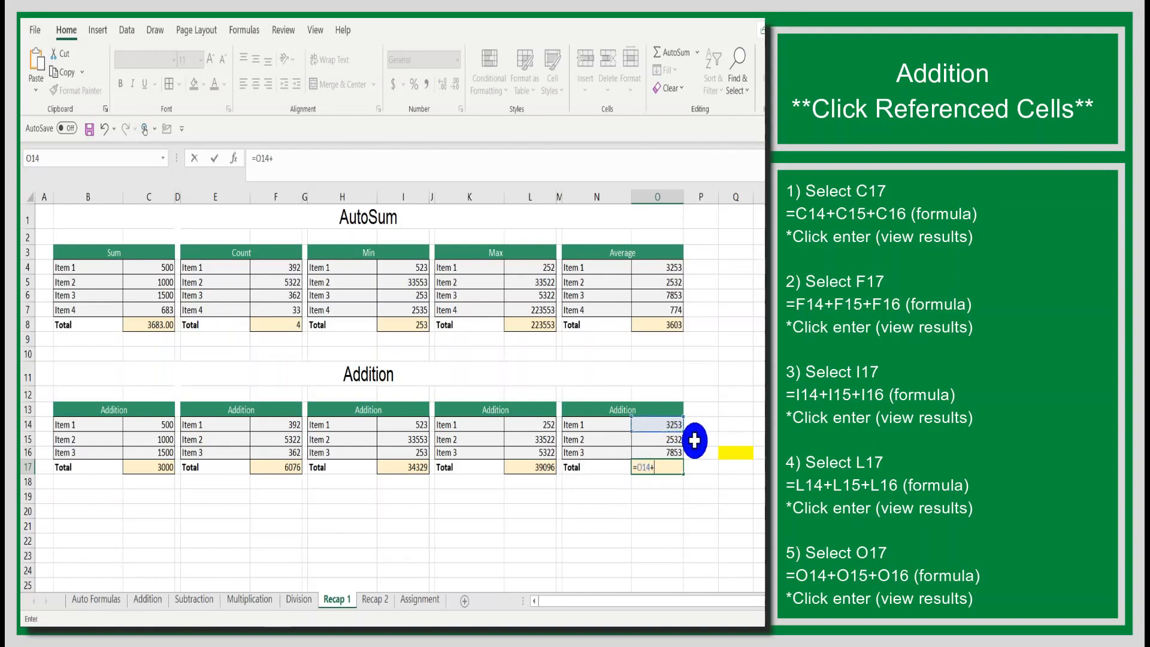
click(675, 439)
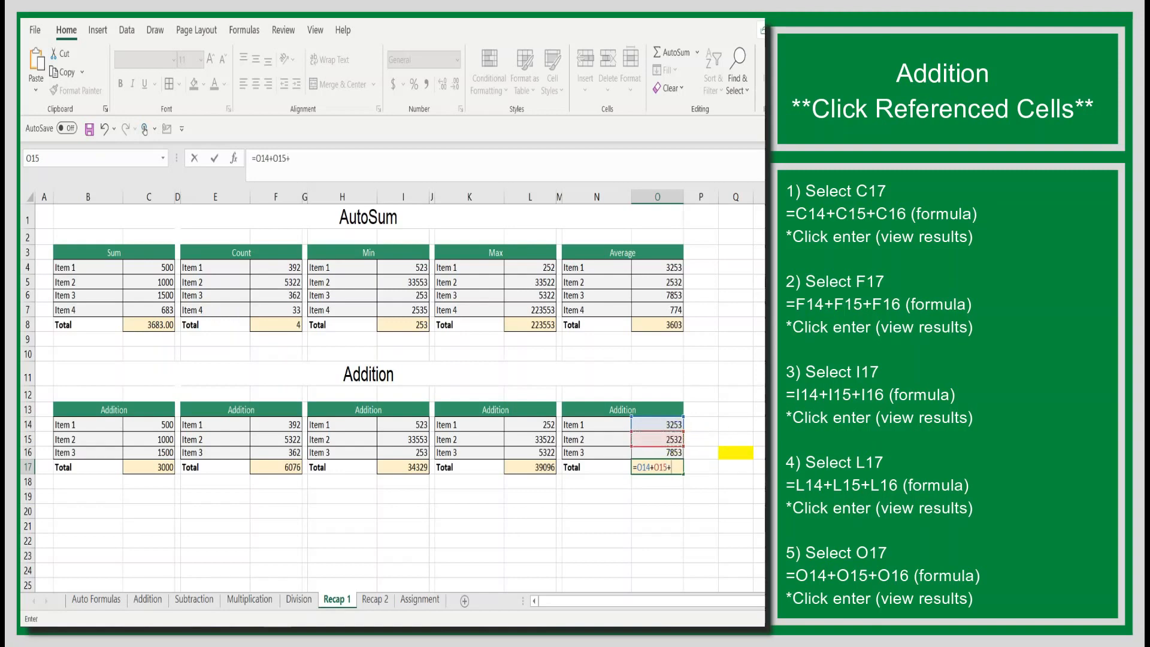
click(676, 453)
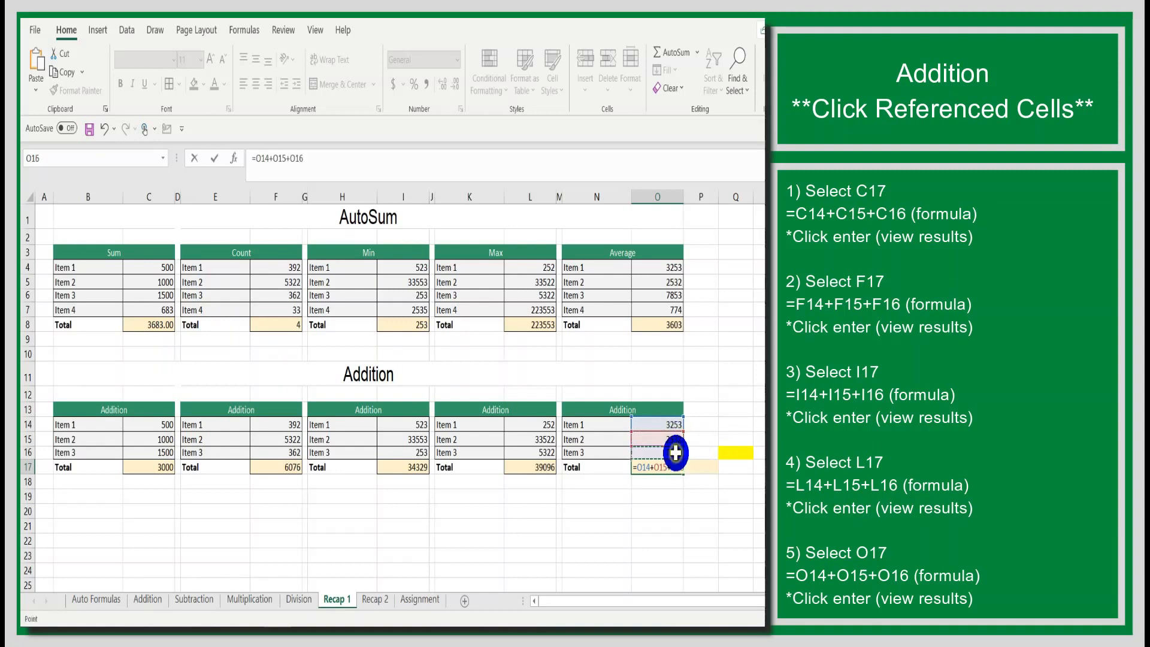
key(Return)
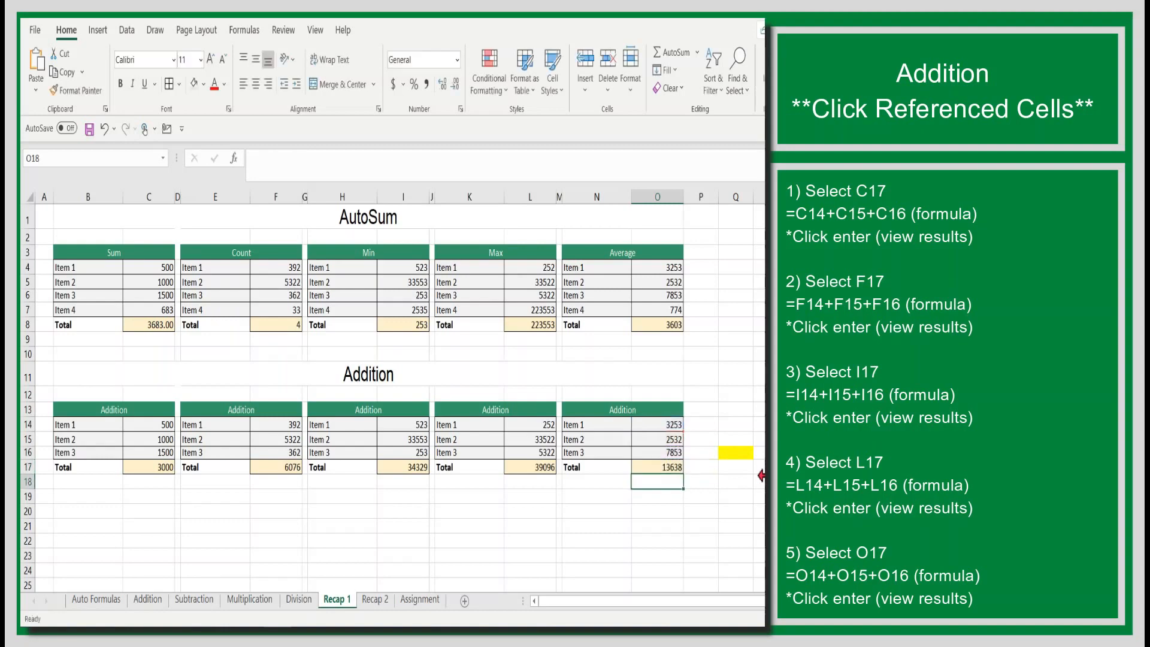